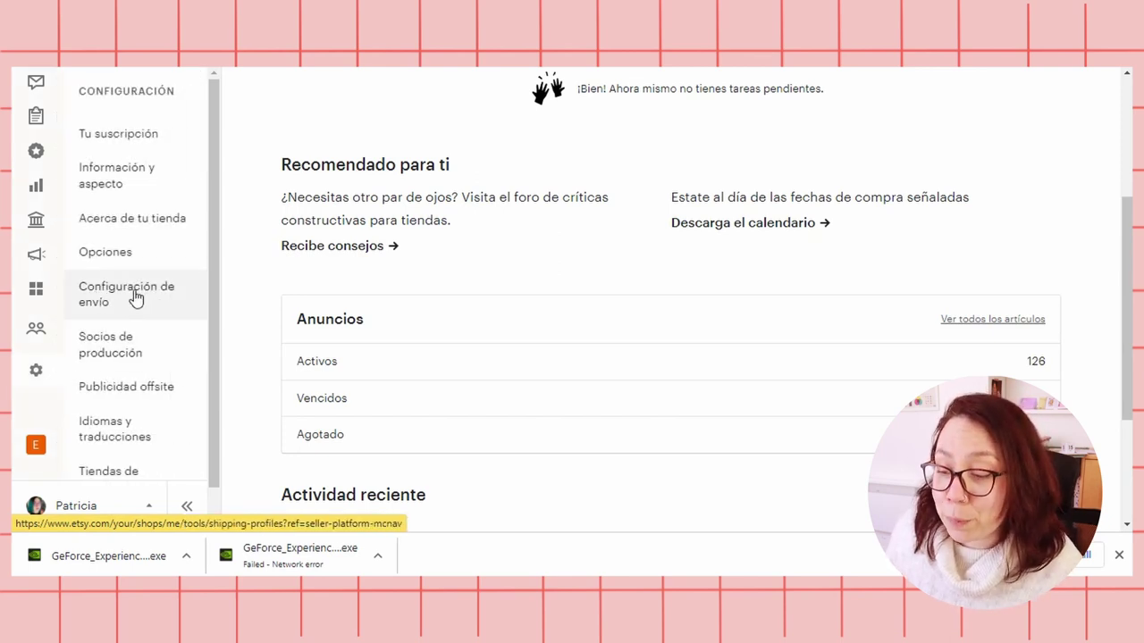
Open the shop's shipping settings and go to page 2 of the shipping profiles list
click(134, 298)
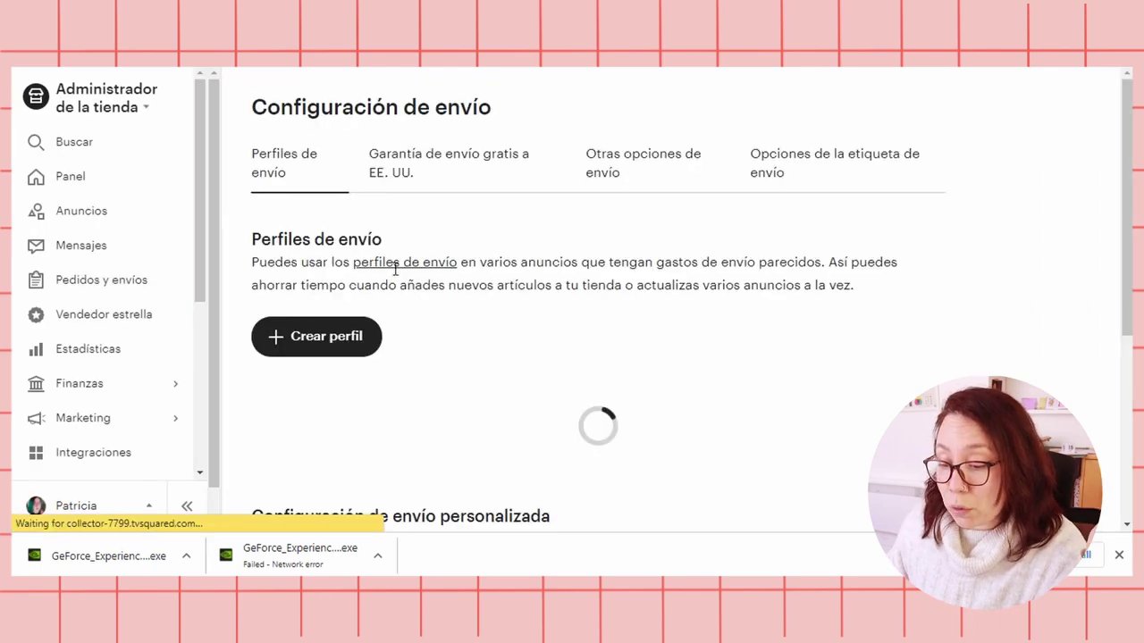
scroll(396, 270, down, 10)
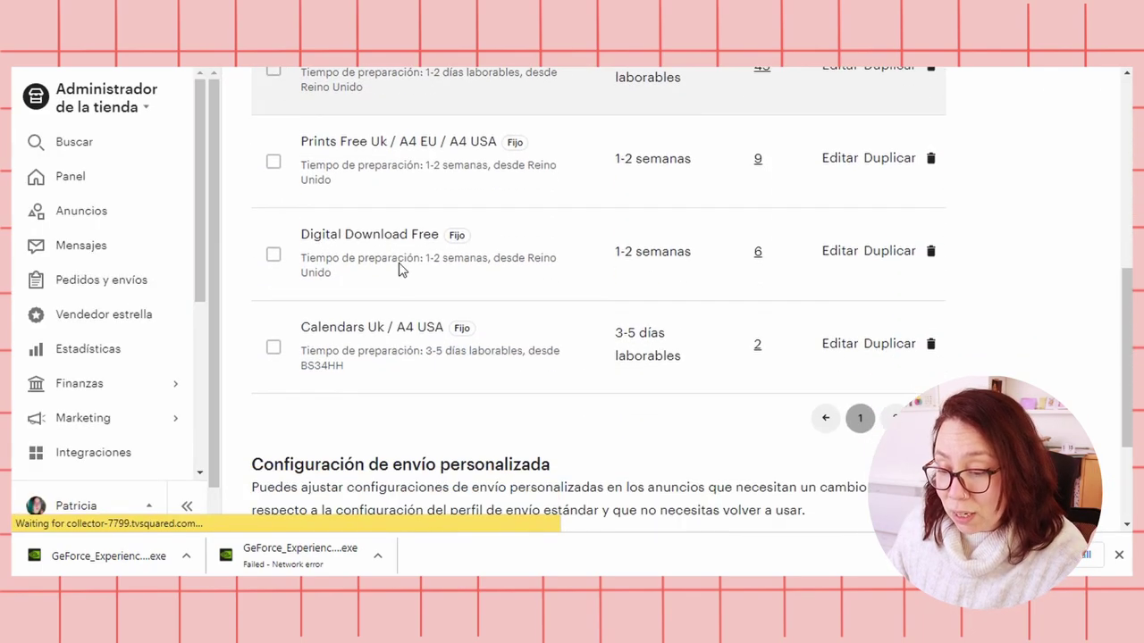
scroll(537, 309, down, 1)
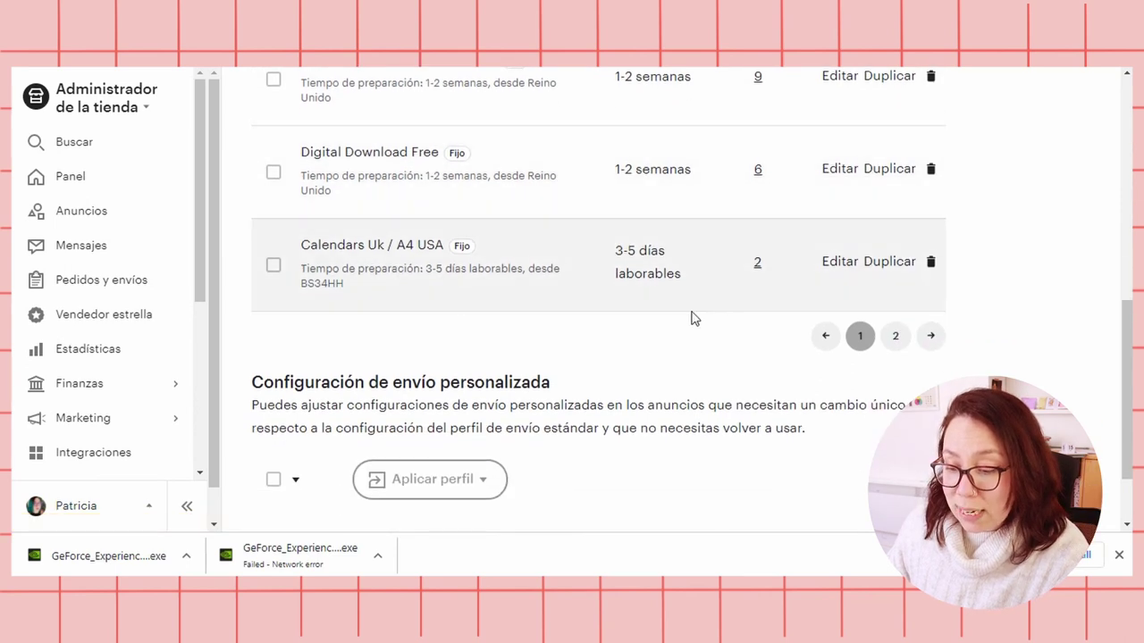
click(898, 342)
scroll(488, 227, up, 1)
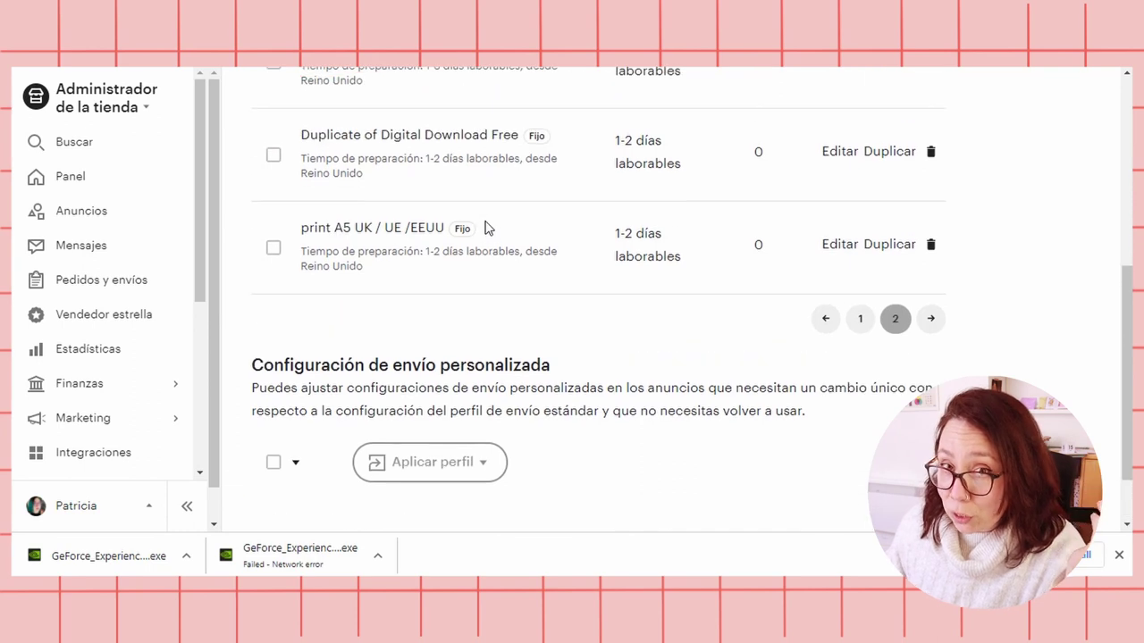
Open the "print A5 UK / UE /EEUU" shipping profile for editing
scroll(577, 245, up, 1)
scroll(585, 167, up, 1)
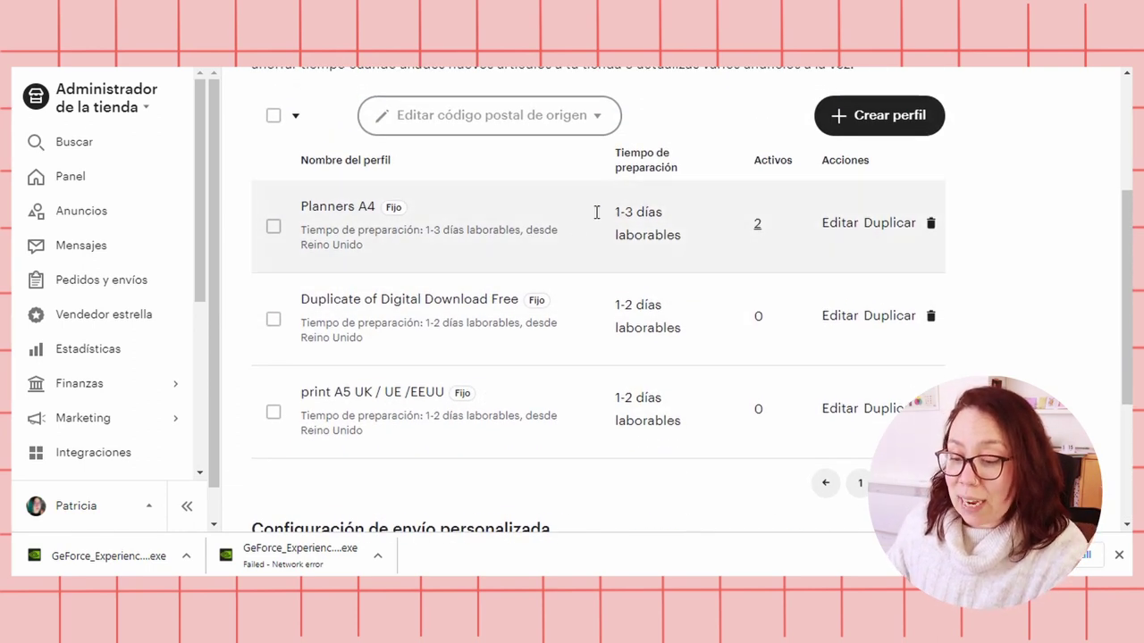
scroll(538, 226, down, 1)
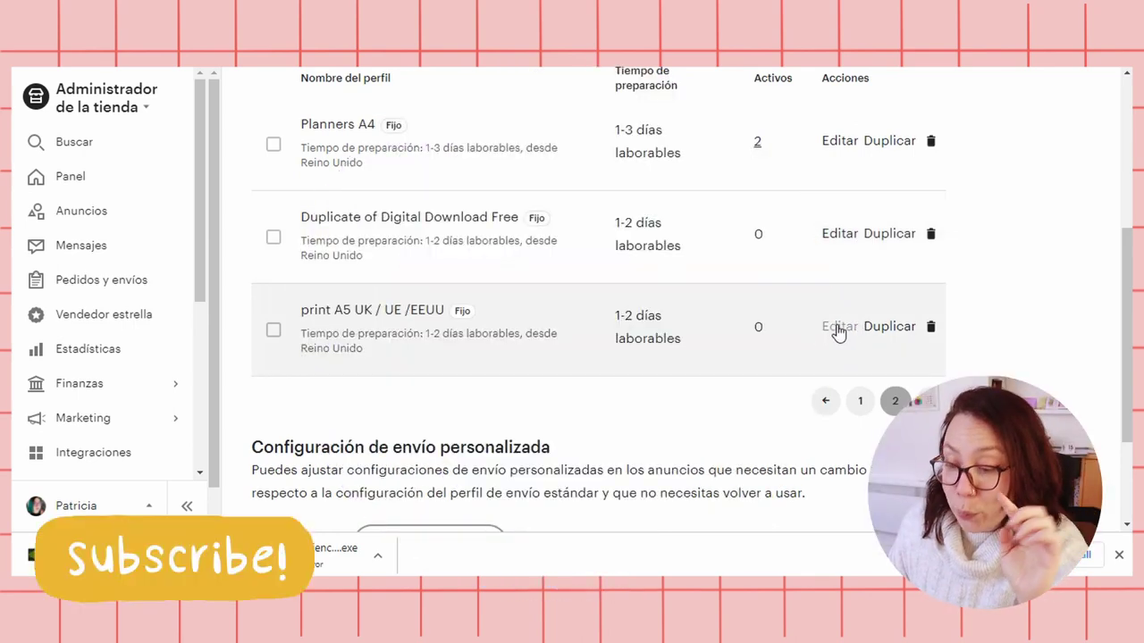
click(837, 327)
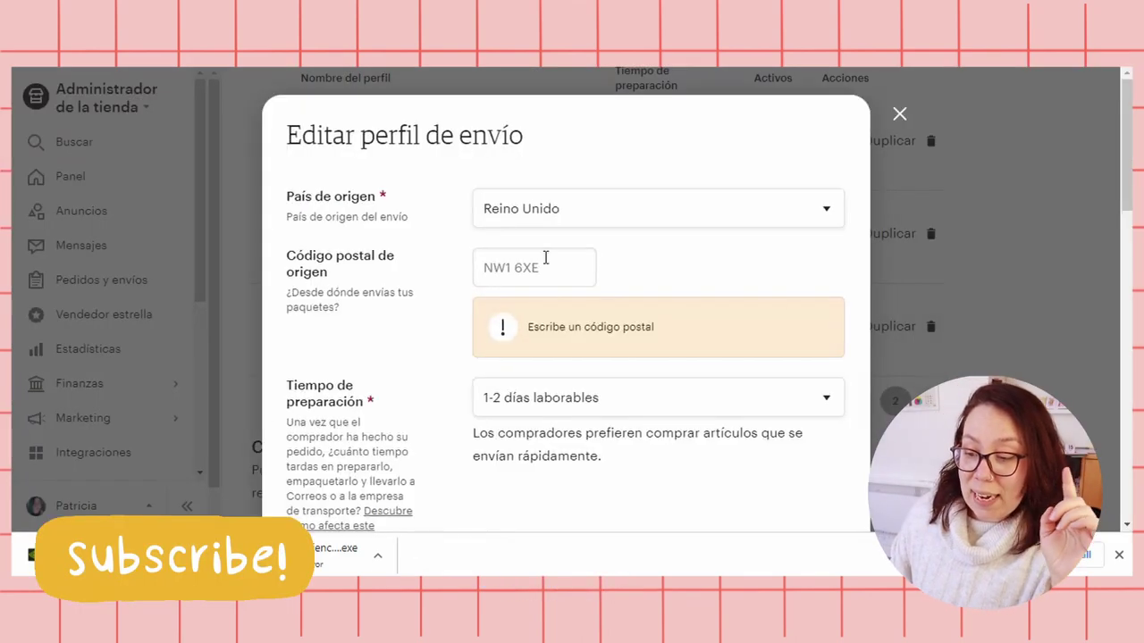
Review the profile's preparation time and the fixed shipping costs for Reino Unido, Estados Unidos and Unión Europea
scroll(413, 246, down, 5)
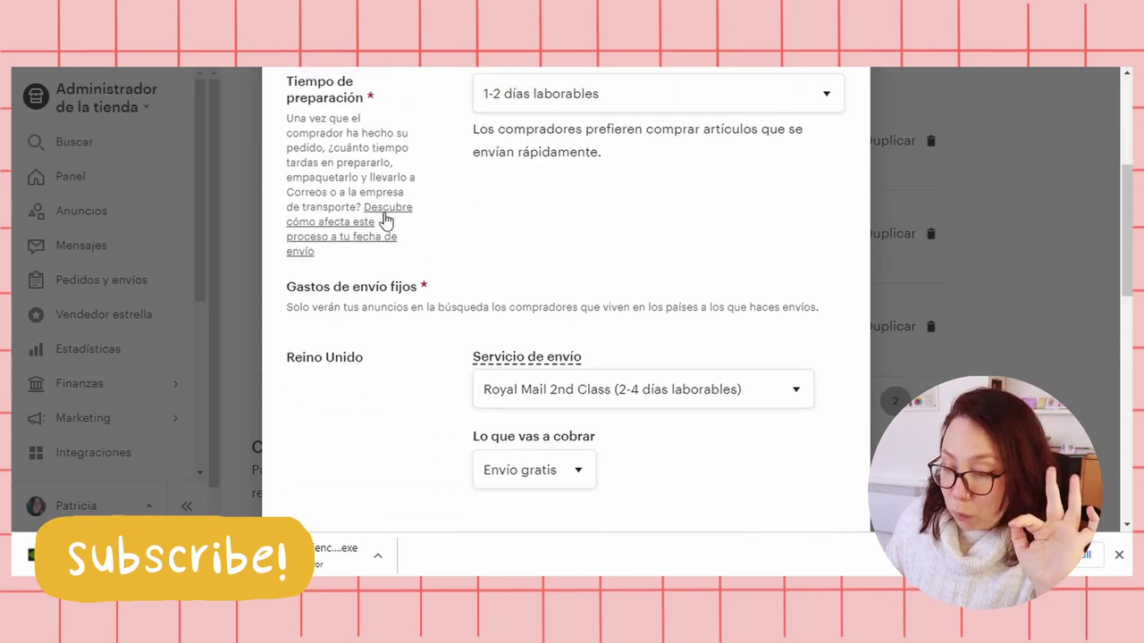
scroll(383, 224, up, 1)
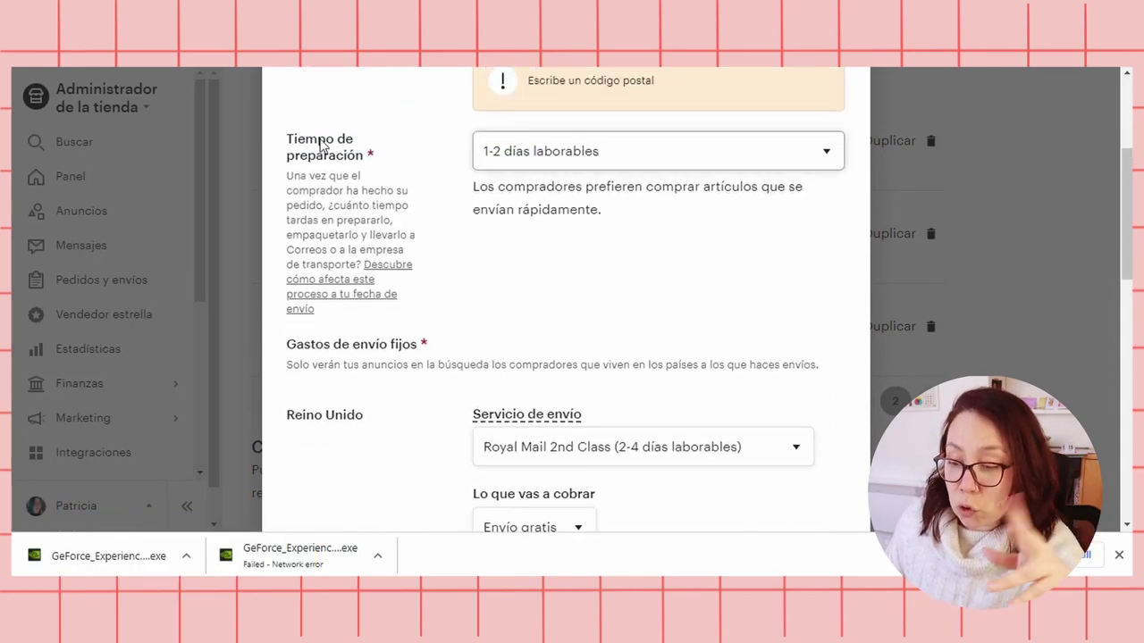
scroll(360, 166, down, 1)
scroll(485, 169, up, 1)
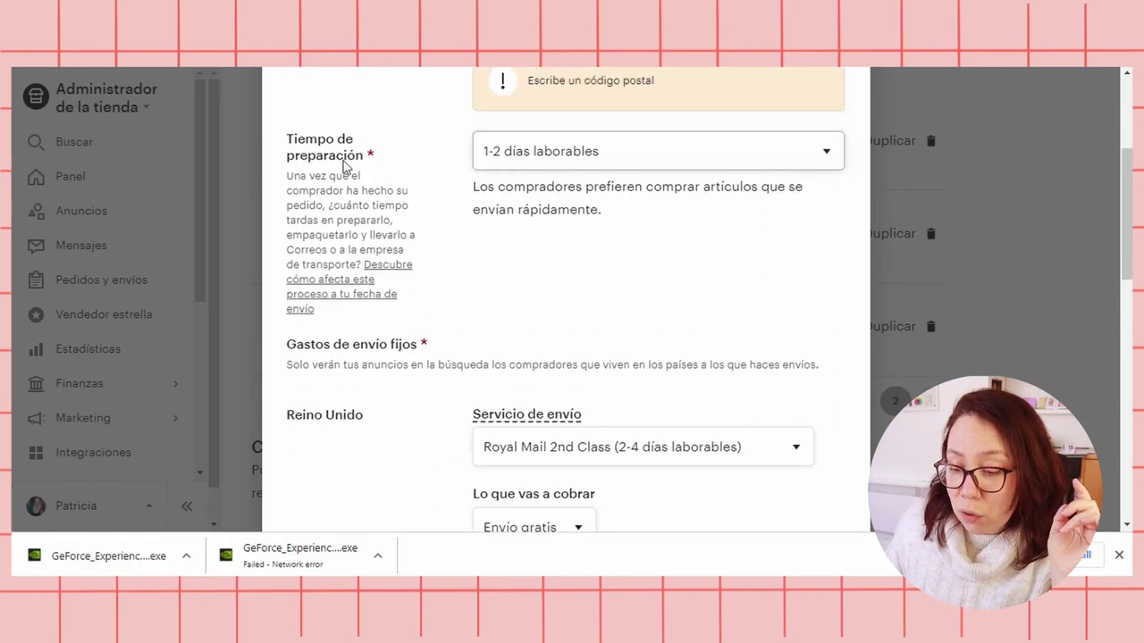
scroll(344, 168, down, 3)
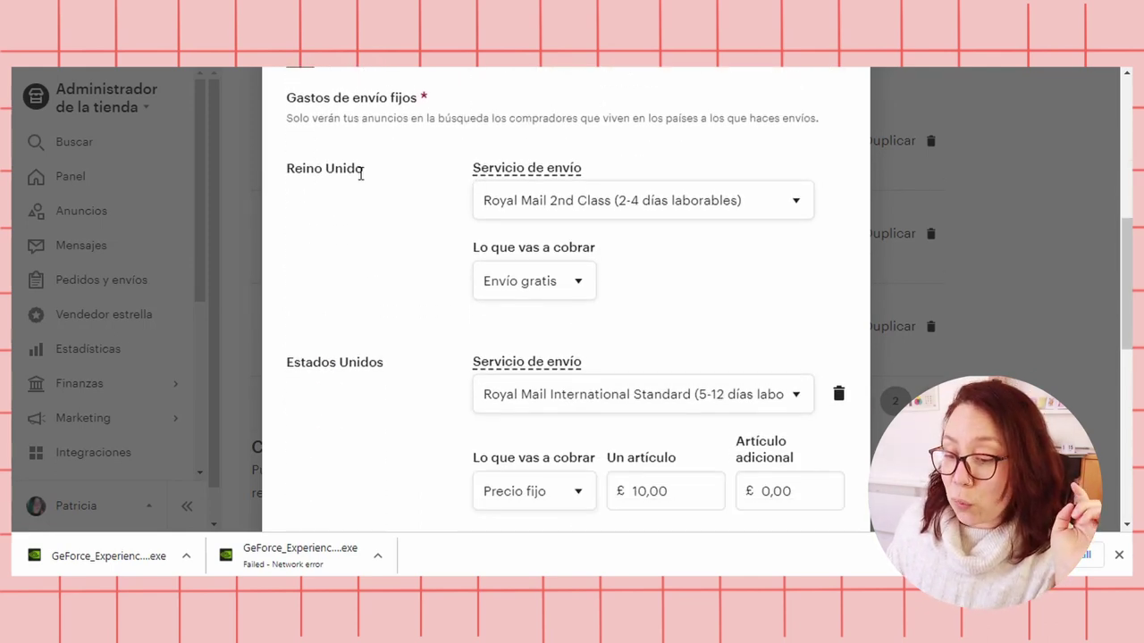
drag(287, 169, 342, 169)
click(361, 168)
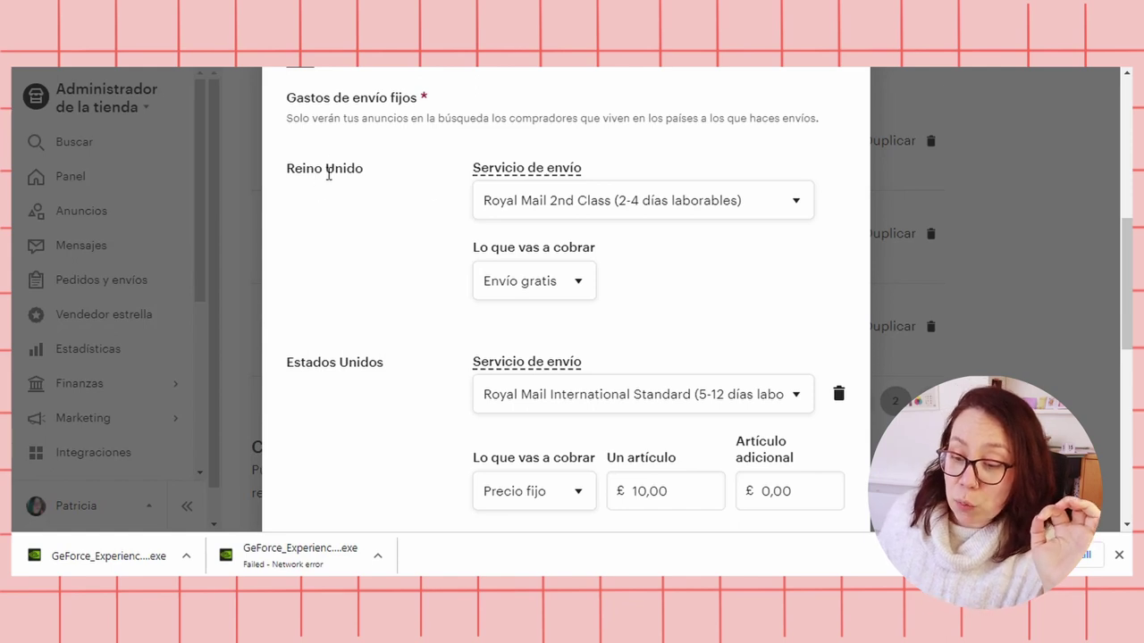
scroll(329, 170, down, 1)
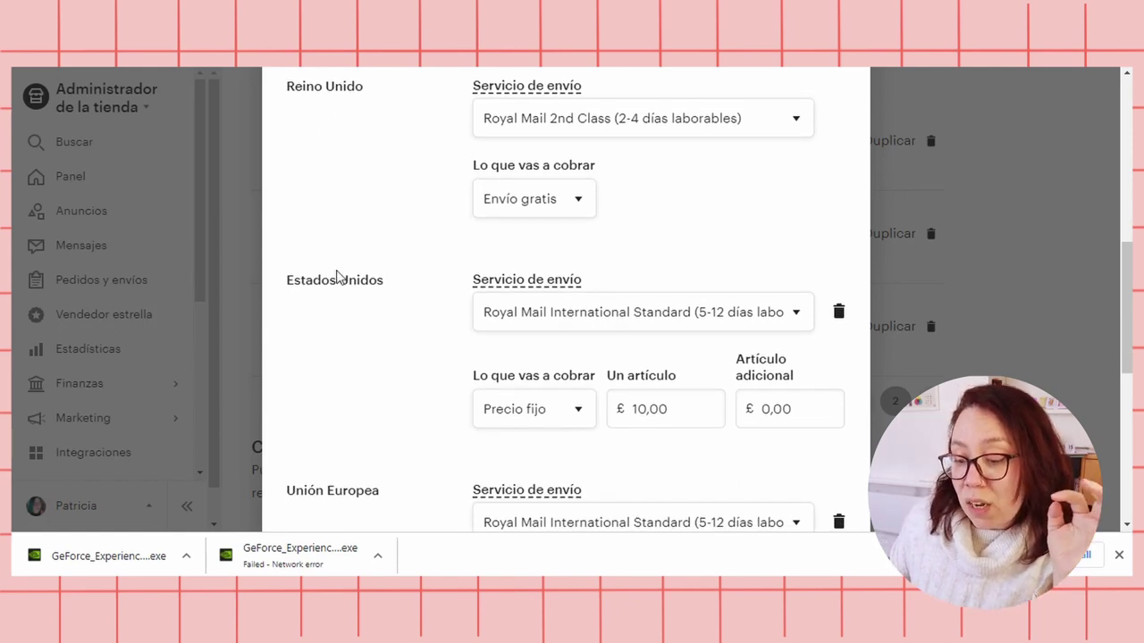
scroll(340, 304, down, 1)
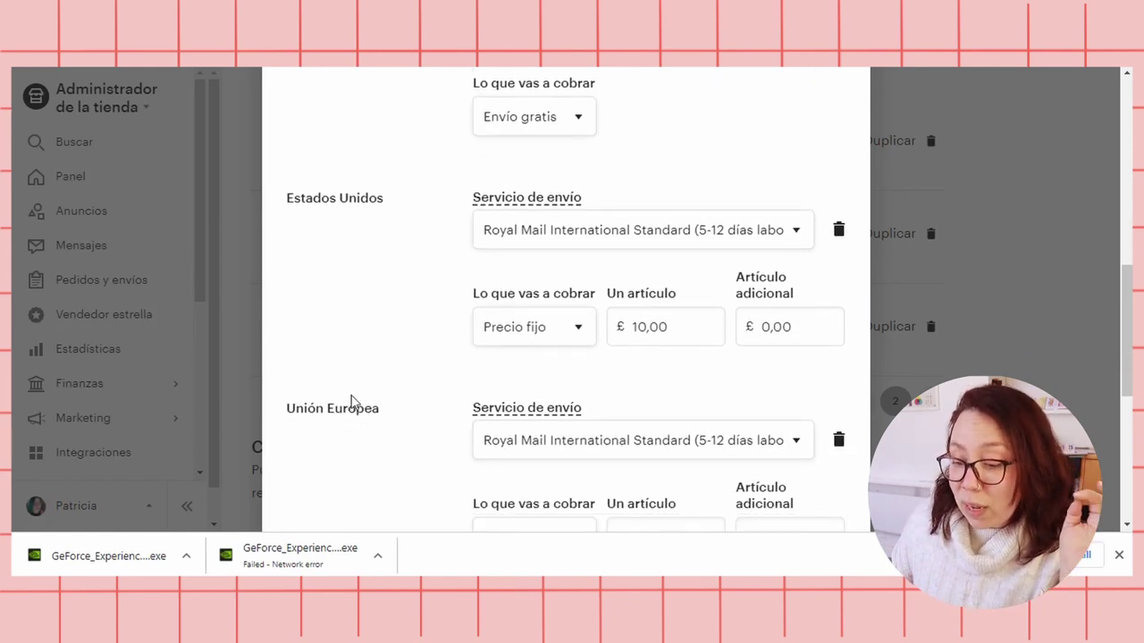
scroll(359, 370, down, 3)
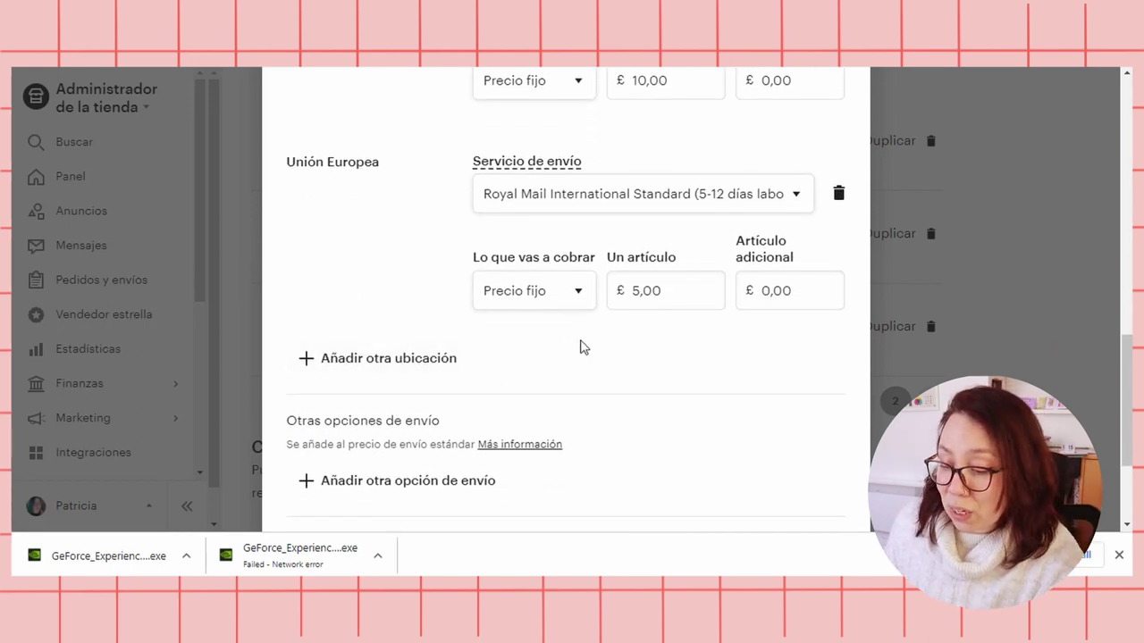
scroll(595, 347, down, 1)
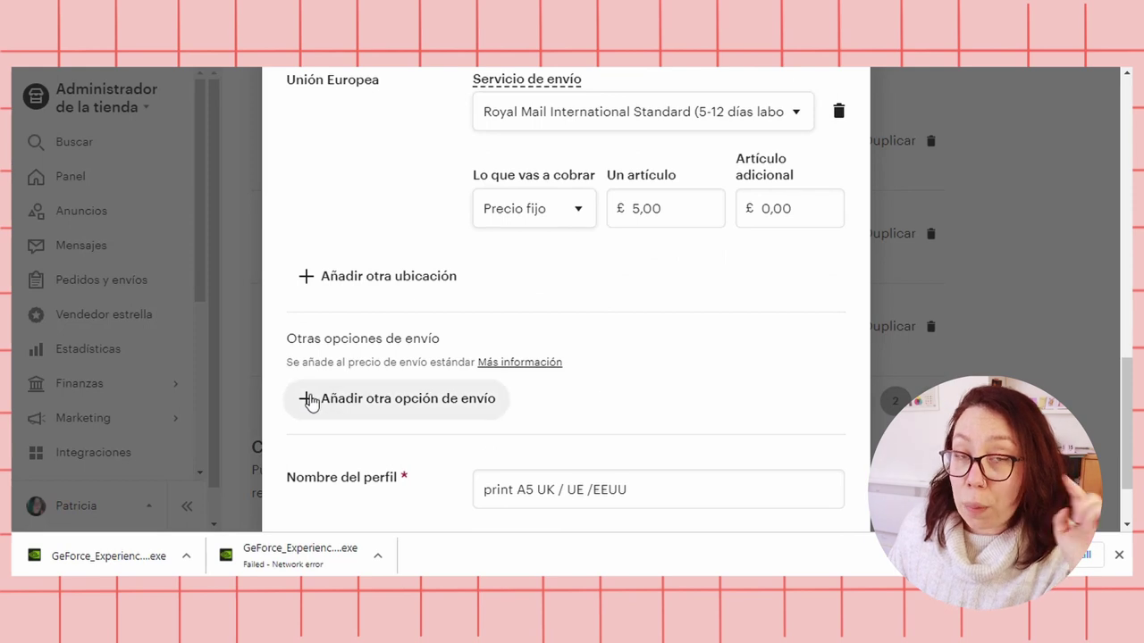
Add another shipping option with destination Nacional and the custom name "1st Class (1-2 días laborables)"
click(485, 410)
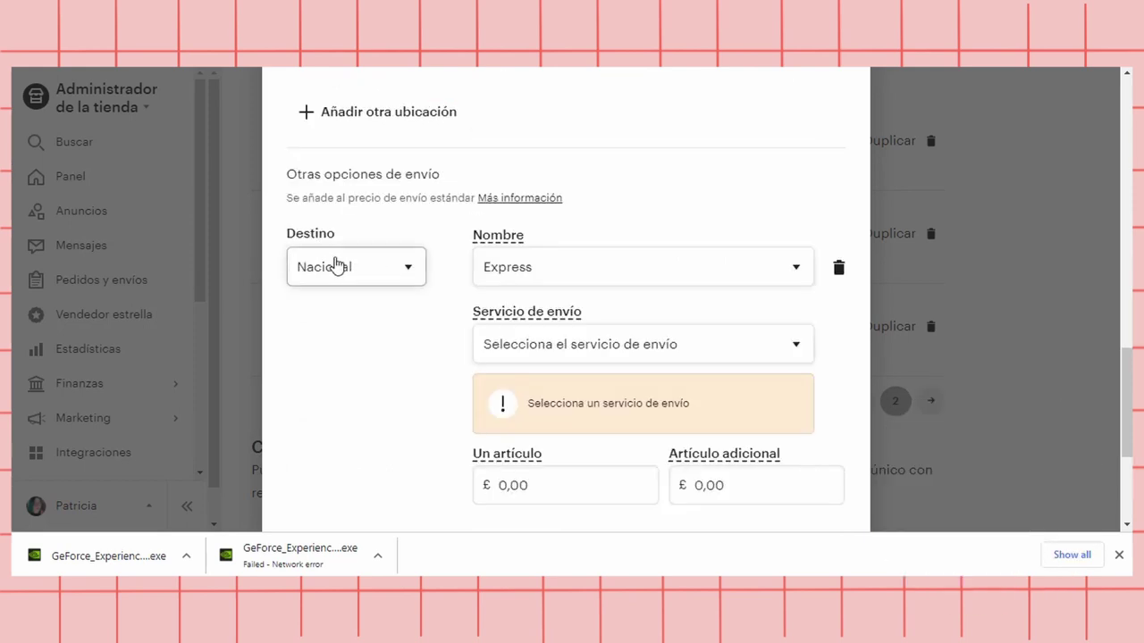
click(333, 266)
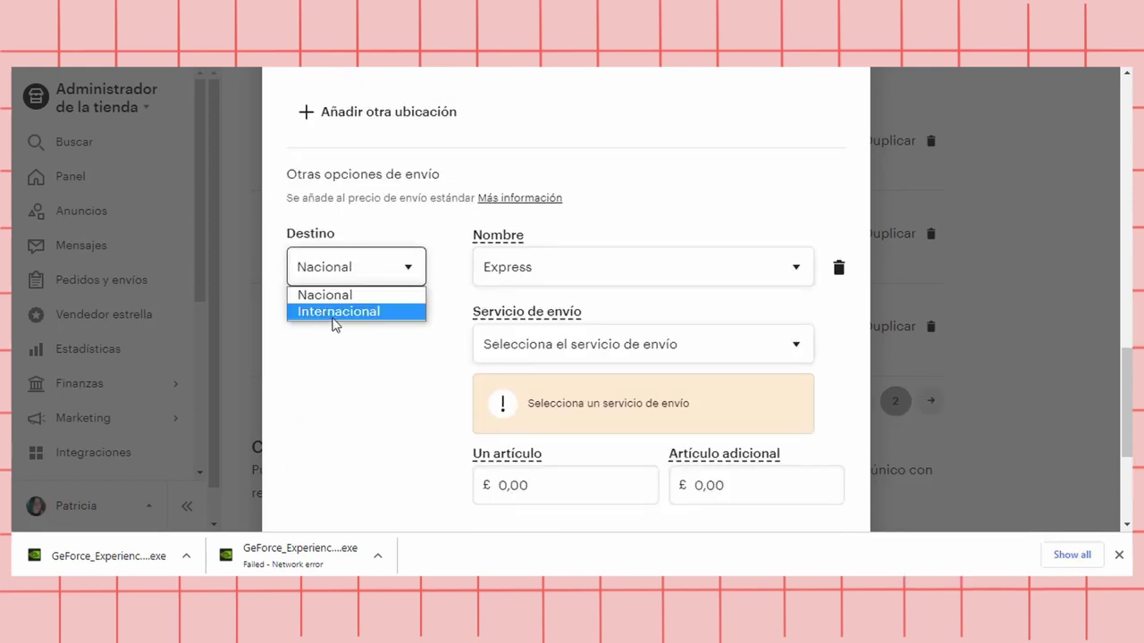
click(324, 296)
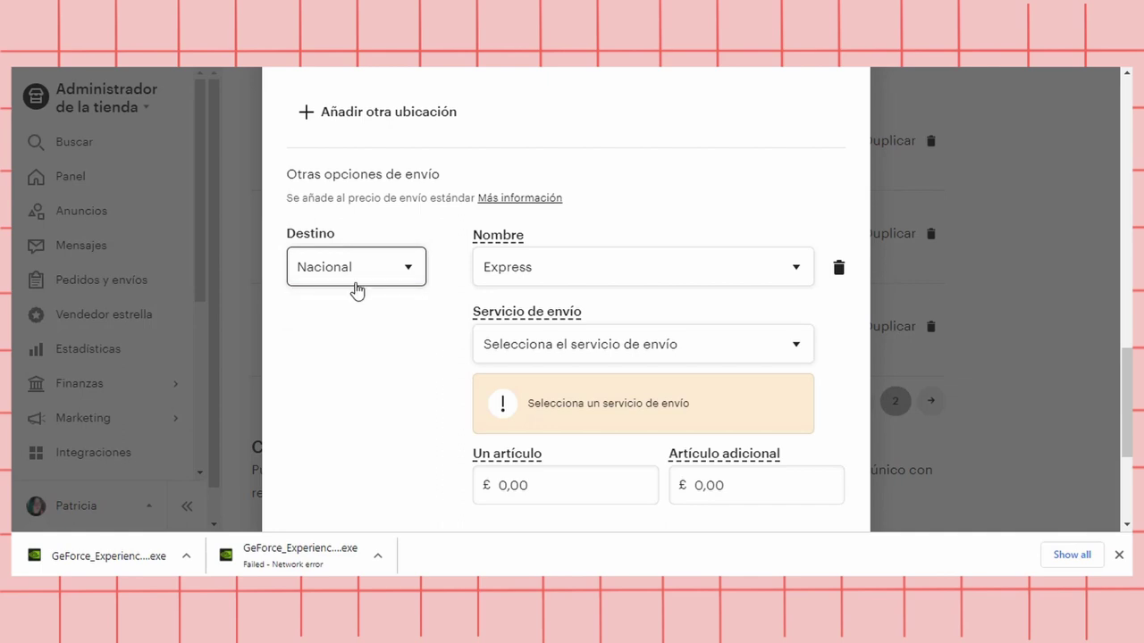
click(540, 272)
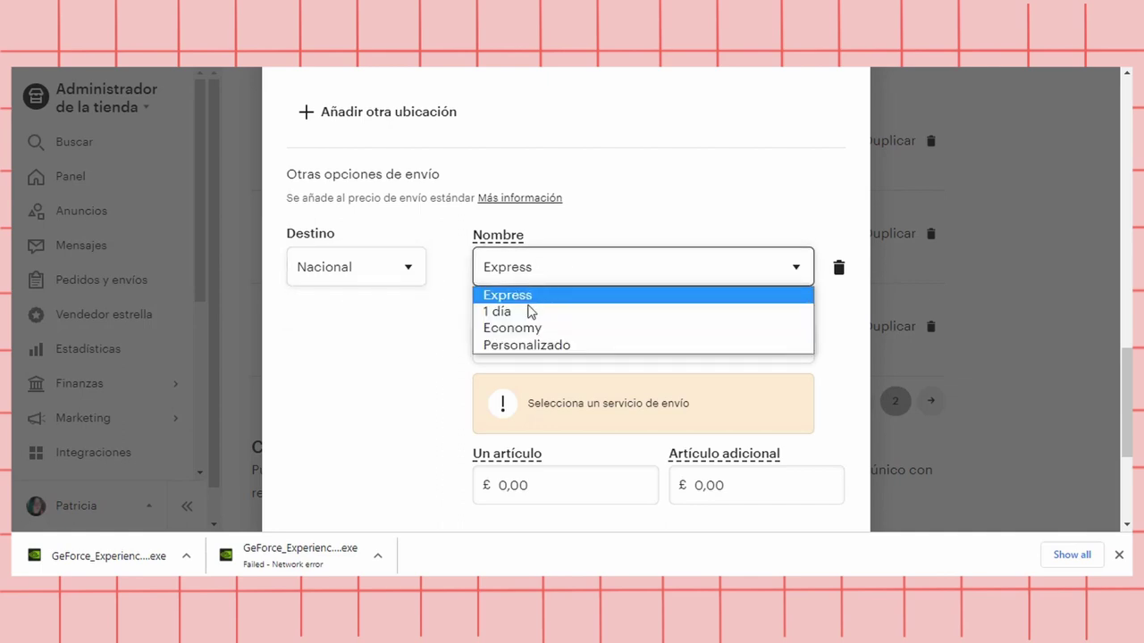
click(530, 346)
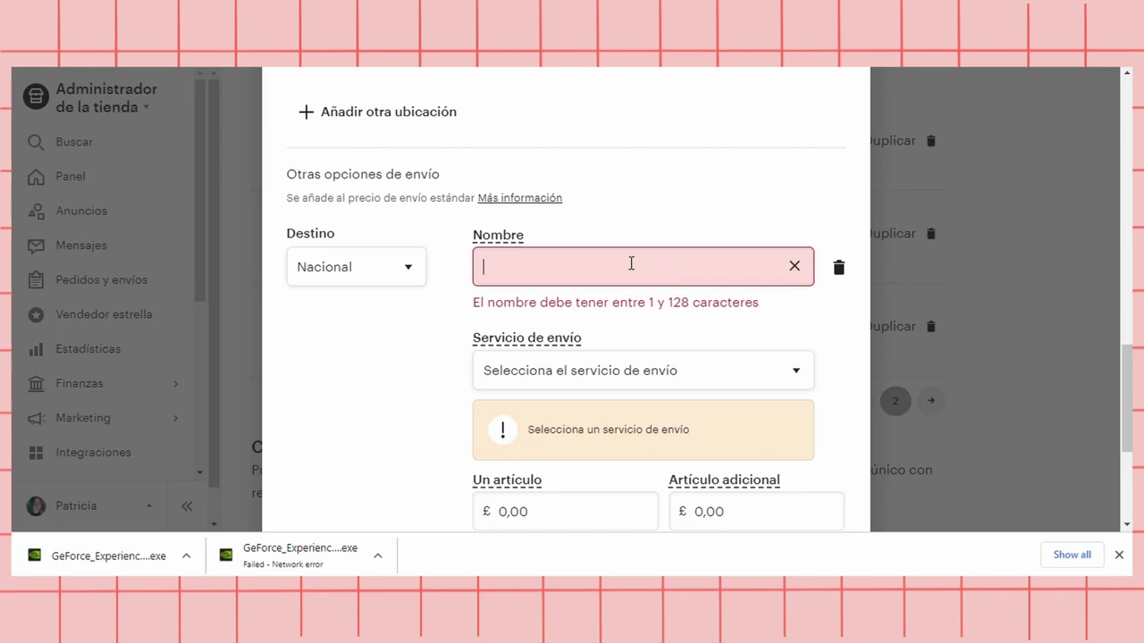
click(808, 272)
text(1st Class (1-2 días laborabes))
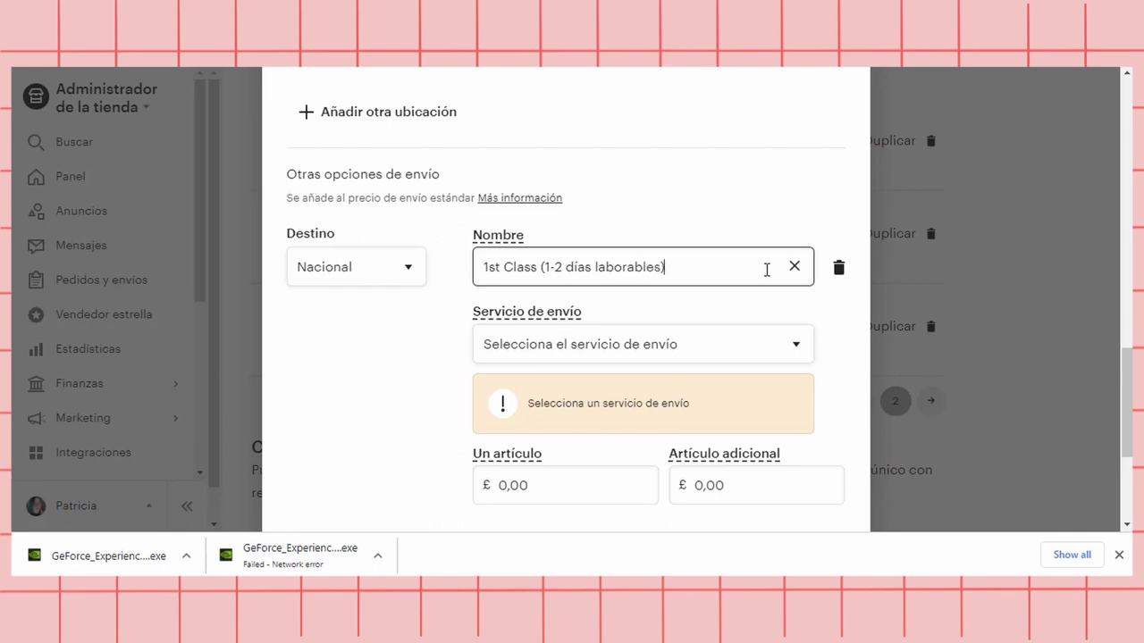
Set the new option's shipping service to Royal Mail 1st Class (1-2 días laborables) and enter 1.5 as its one-item price in pounds
click(700, 347)
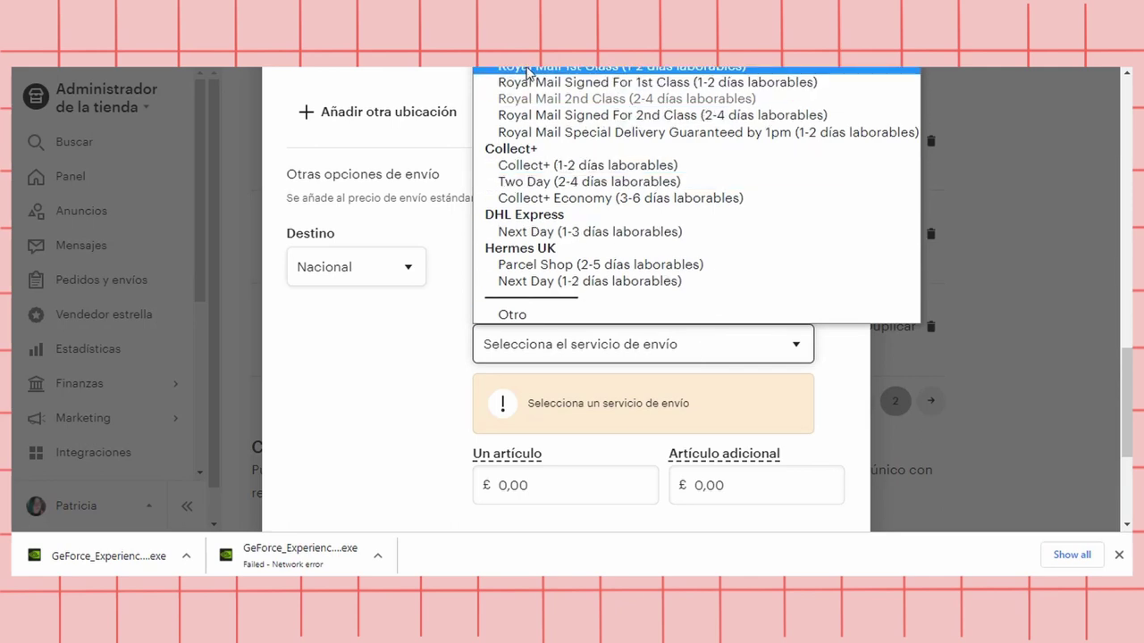
click(624, 72)
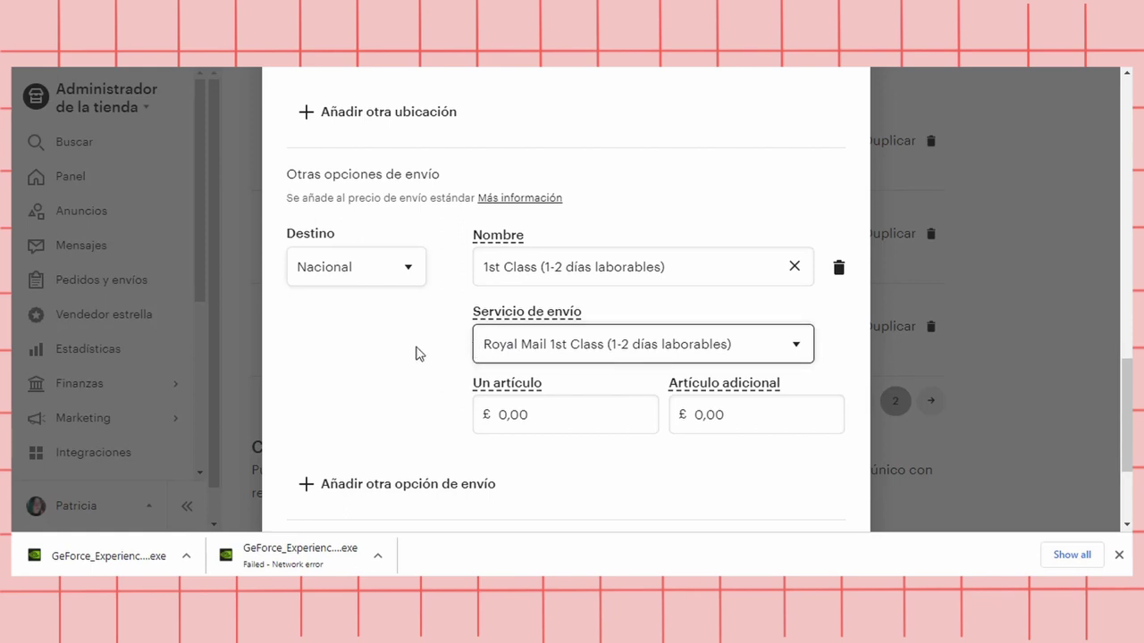
click(545, 415)
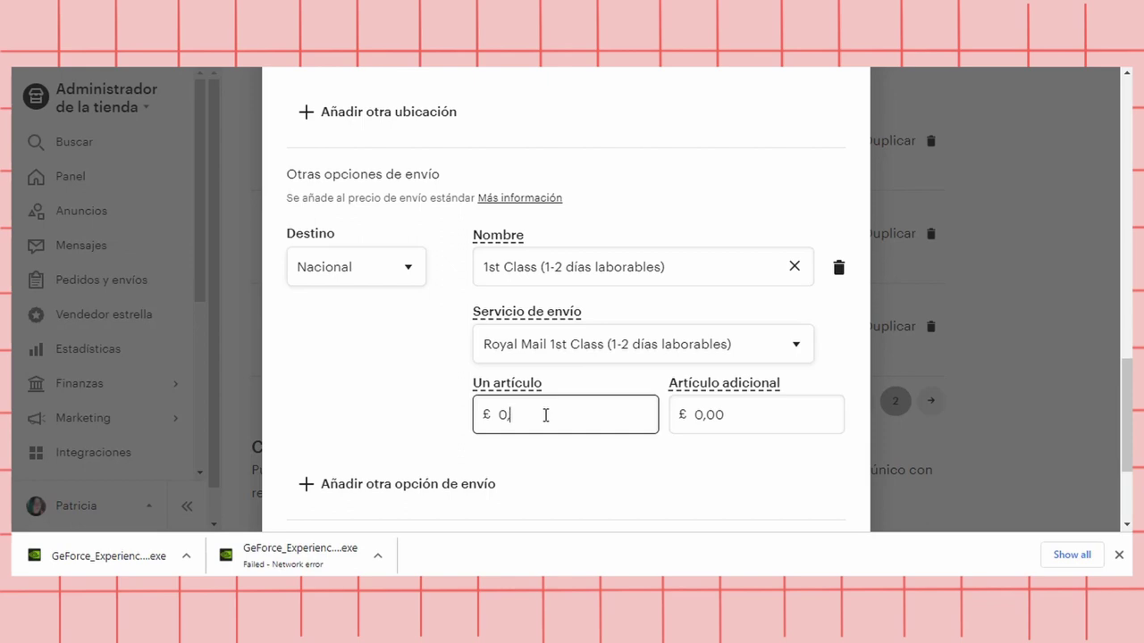
key(BackSpace)
key(BackSpace)
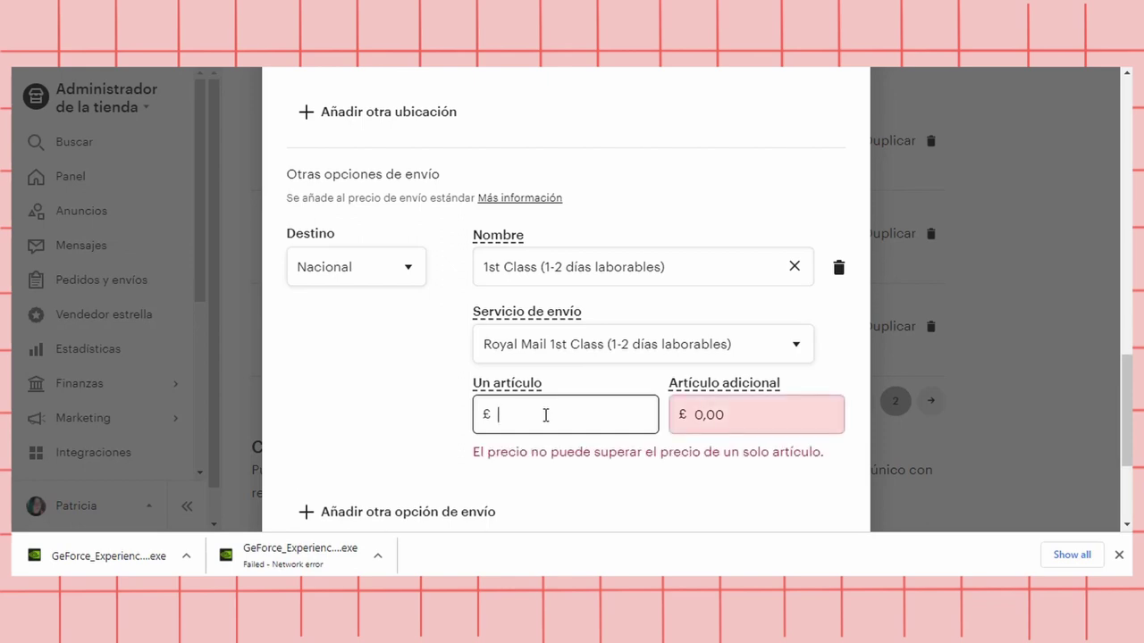
text(1.5)
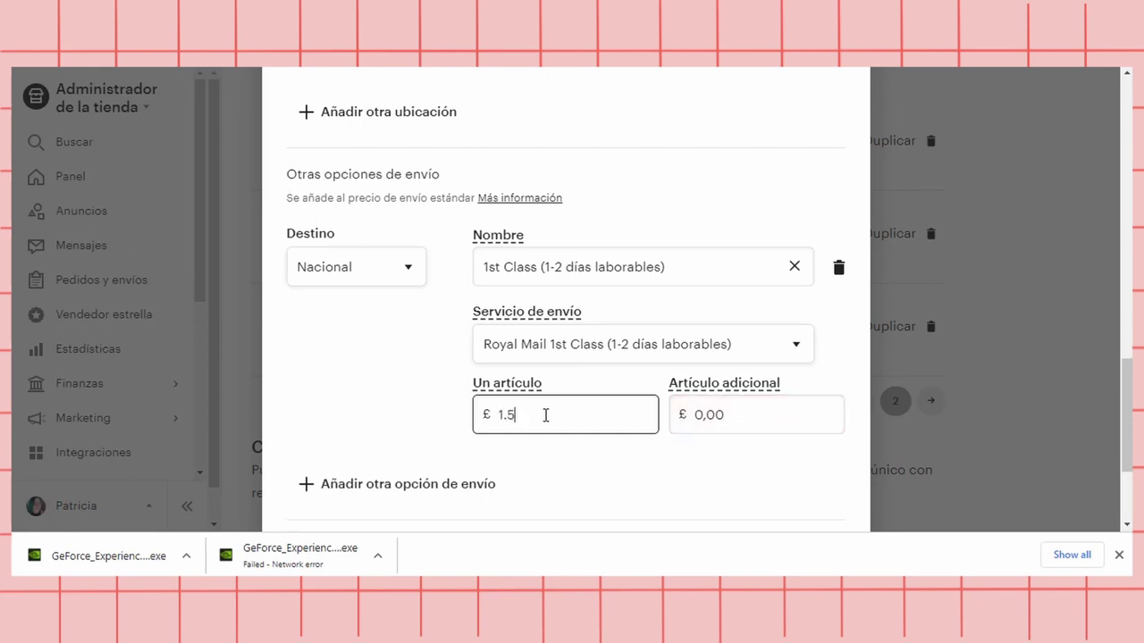
Add a second national shipping option named "Envío con Seguimiento" using the Royal Mail Signed For 2nd Class (2-4 días laborables) service
scroll(388, 405, down, 2)
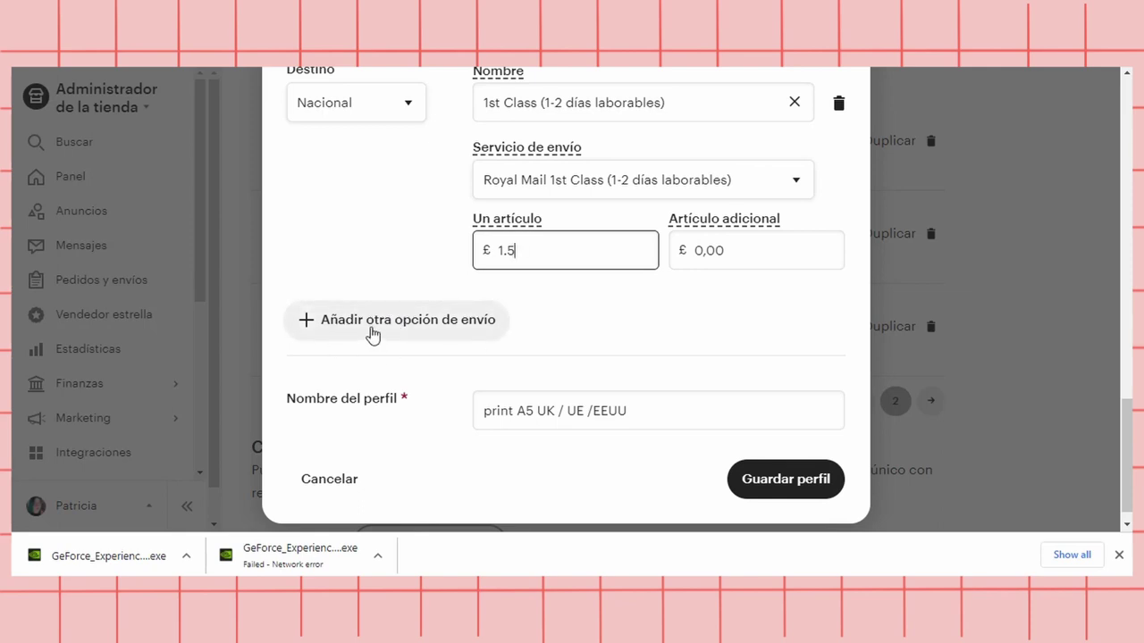
click(372, 334)
scroll(357, 290, down, 1)
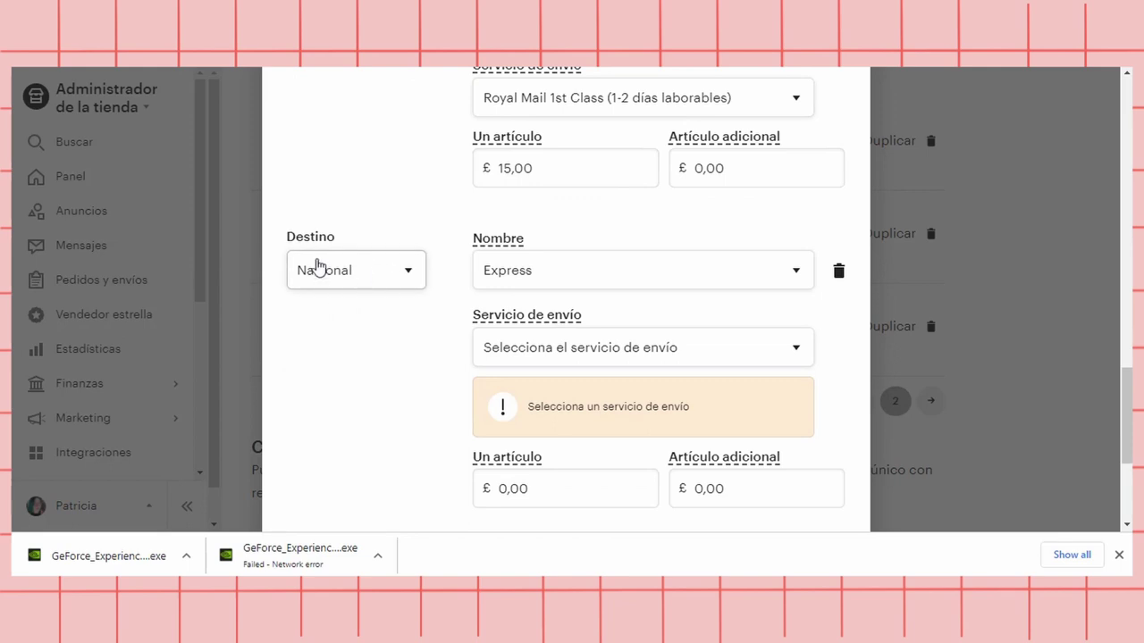
click(554, 273)
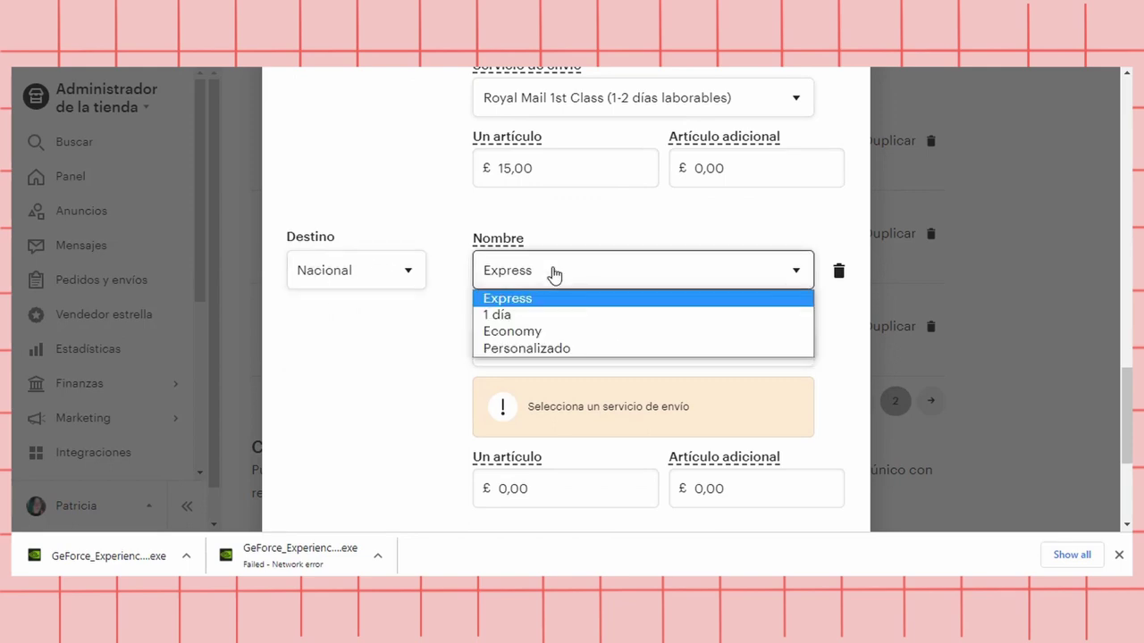
click(550, 348)
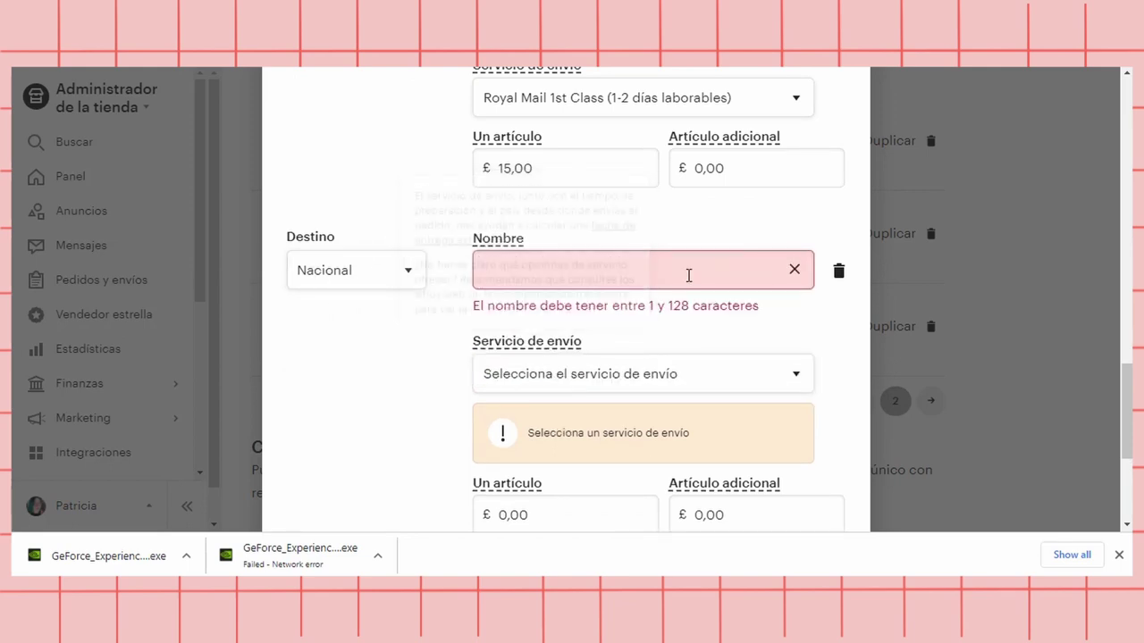
text(E)
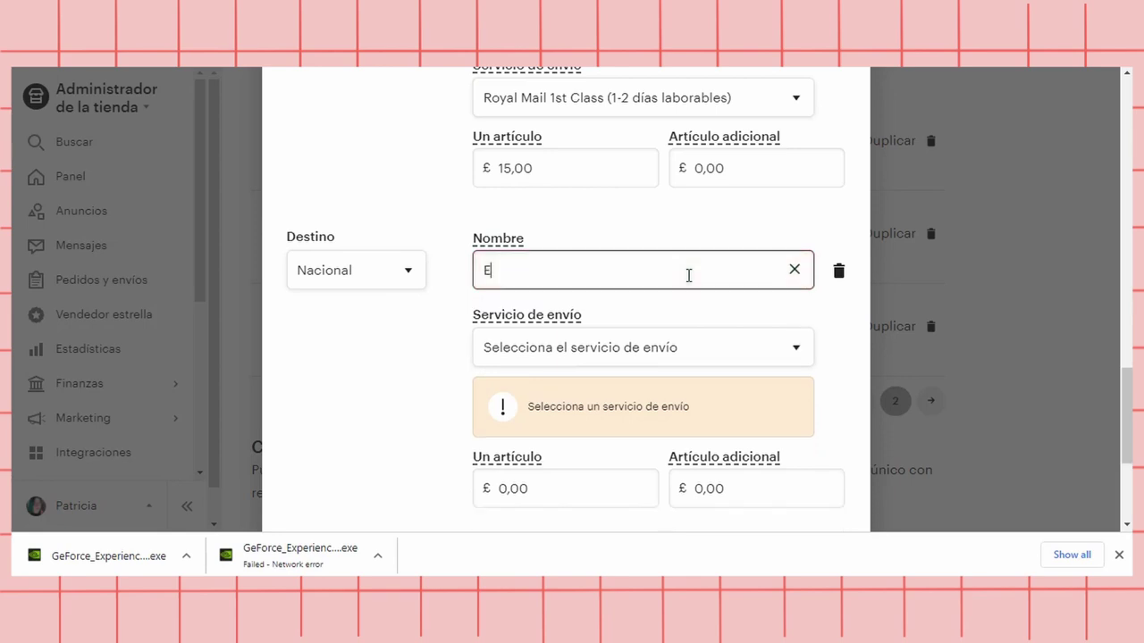
text(nvío con Seguimiento)
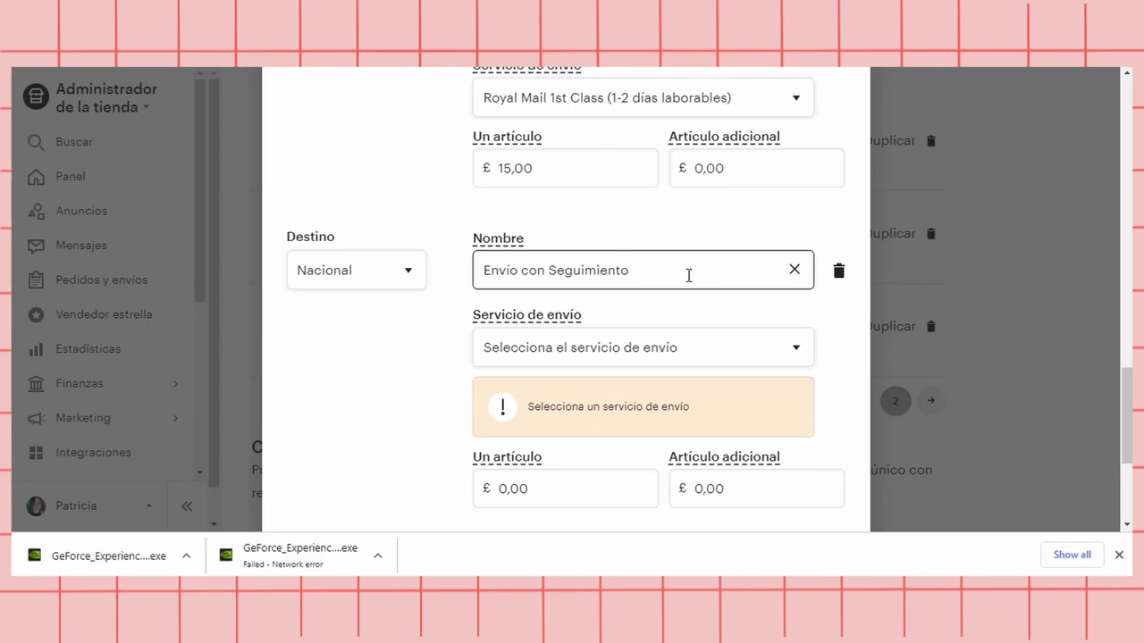
click(700, 353)
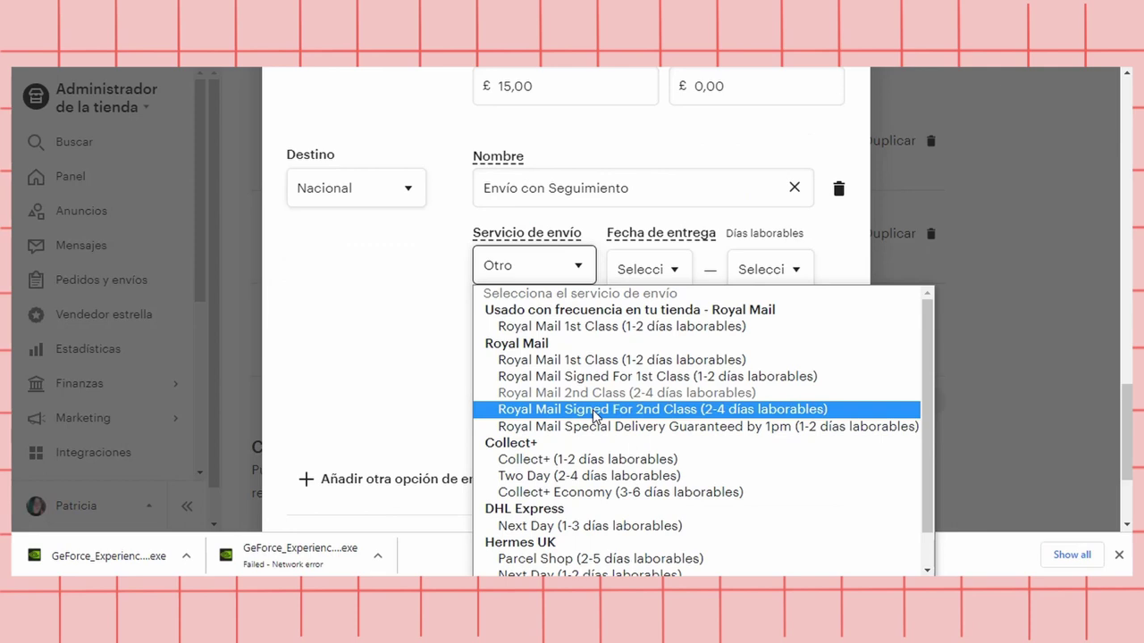
click(592, 410)
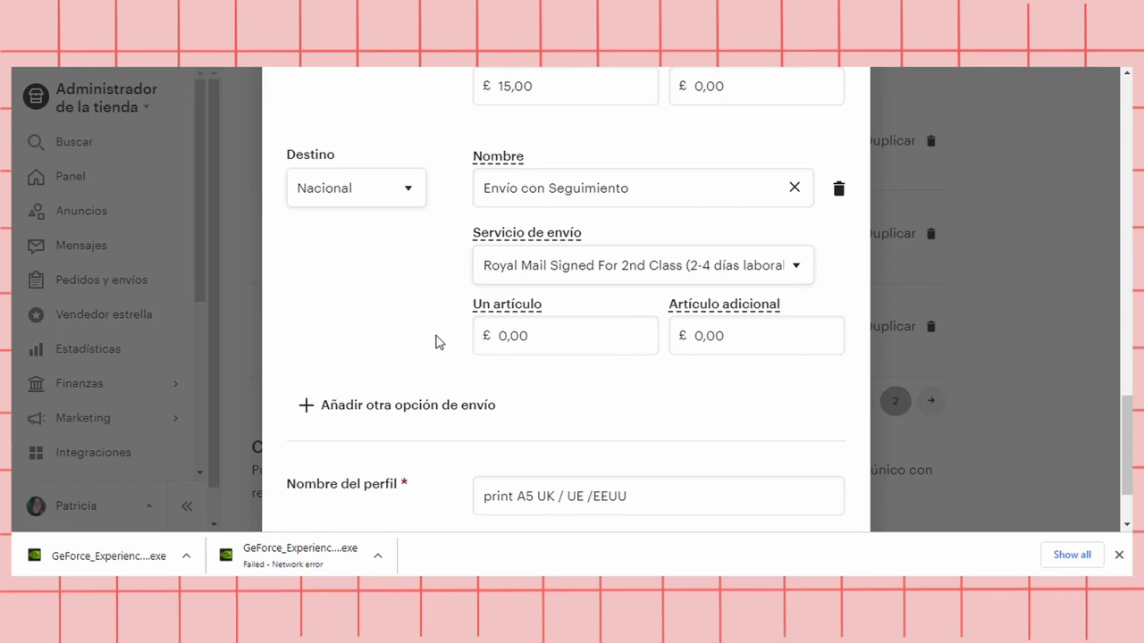
Set the one-item price of the "Envío con Seguimiento" shipping option to £6
click(535, 335)
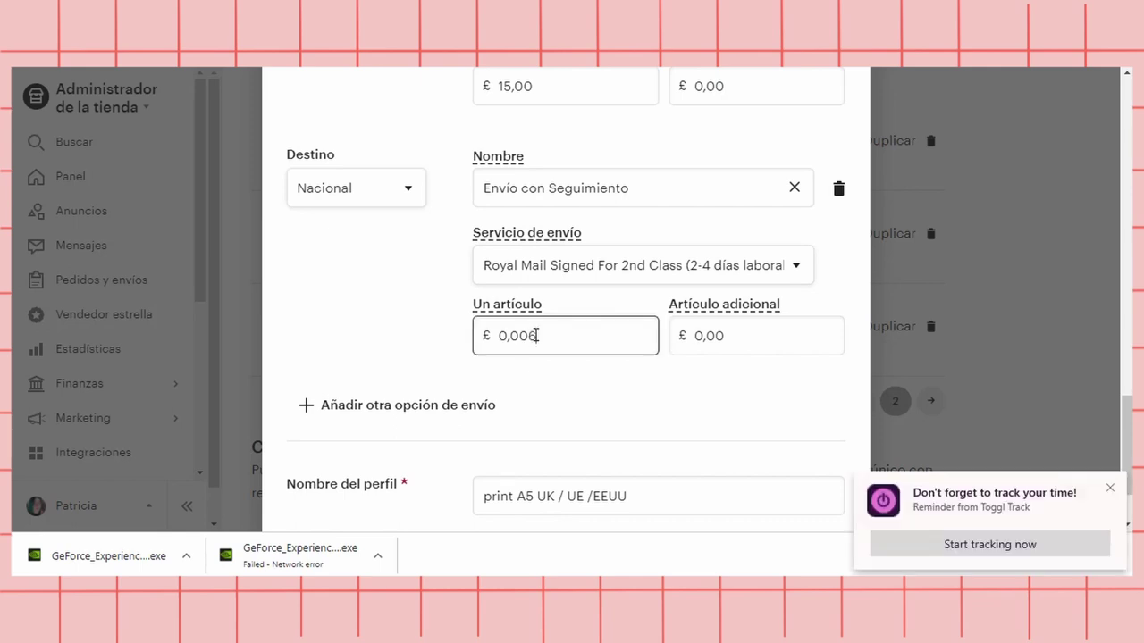
drag(536, 335, 486, 333)
text(6)
mouse_move(514, 311)
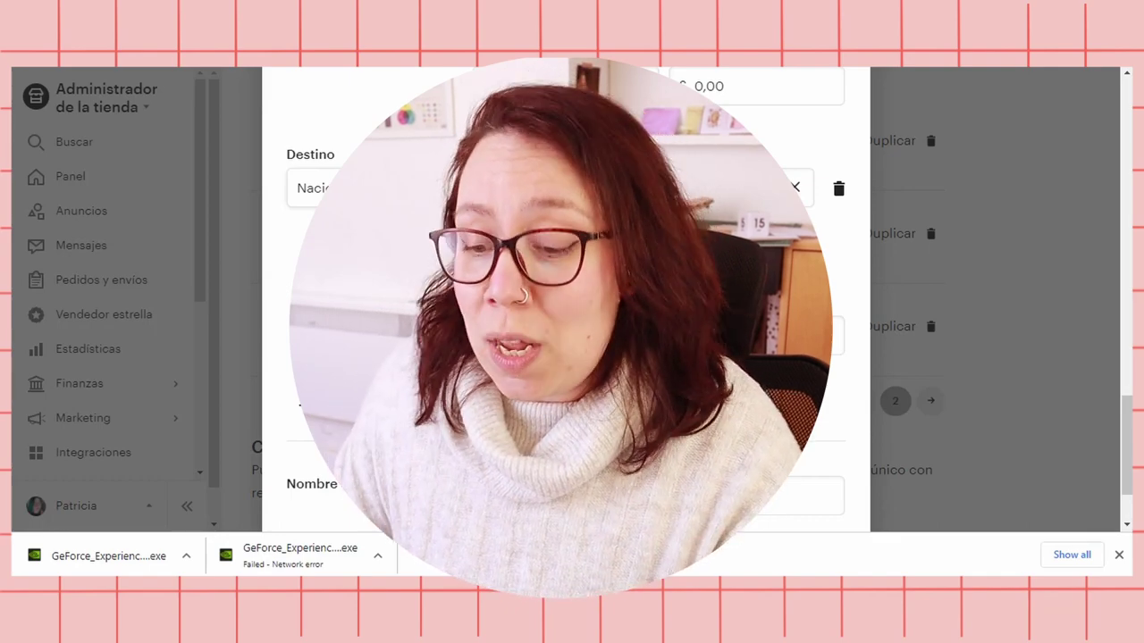
Add another shipping option with destination Internacional and the Royal Mail International Tracked & Signed (5-12 días laborables) service
scroll(411, 331, down, 1)
click(409, 327)
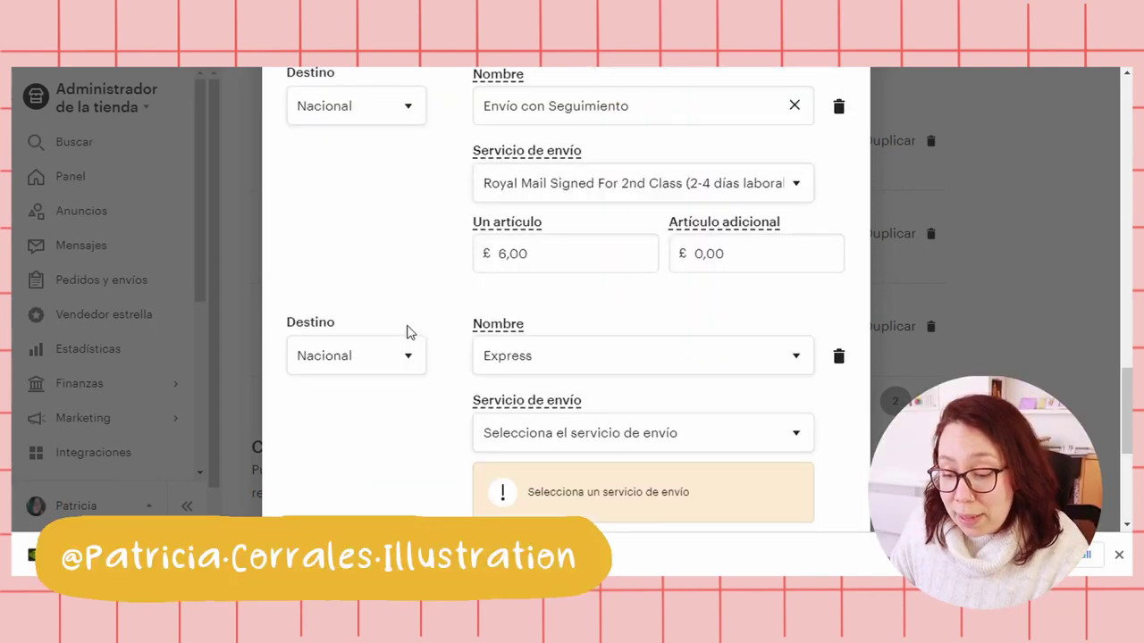
click(402, 367)
click(357, 411)
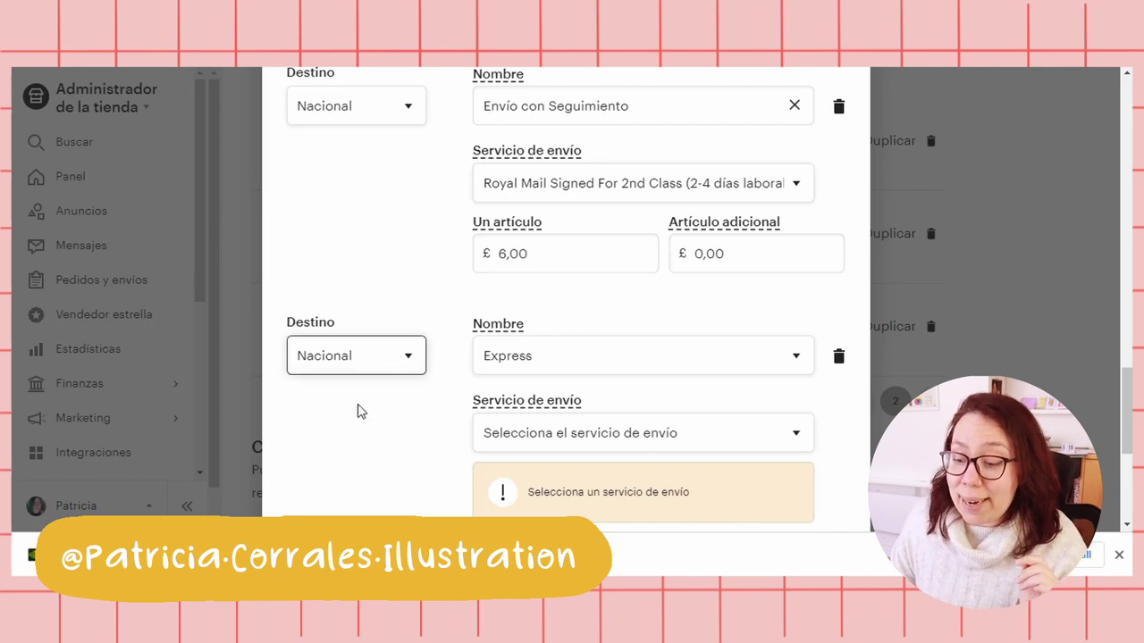
click(575, 437)
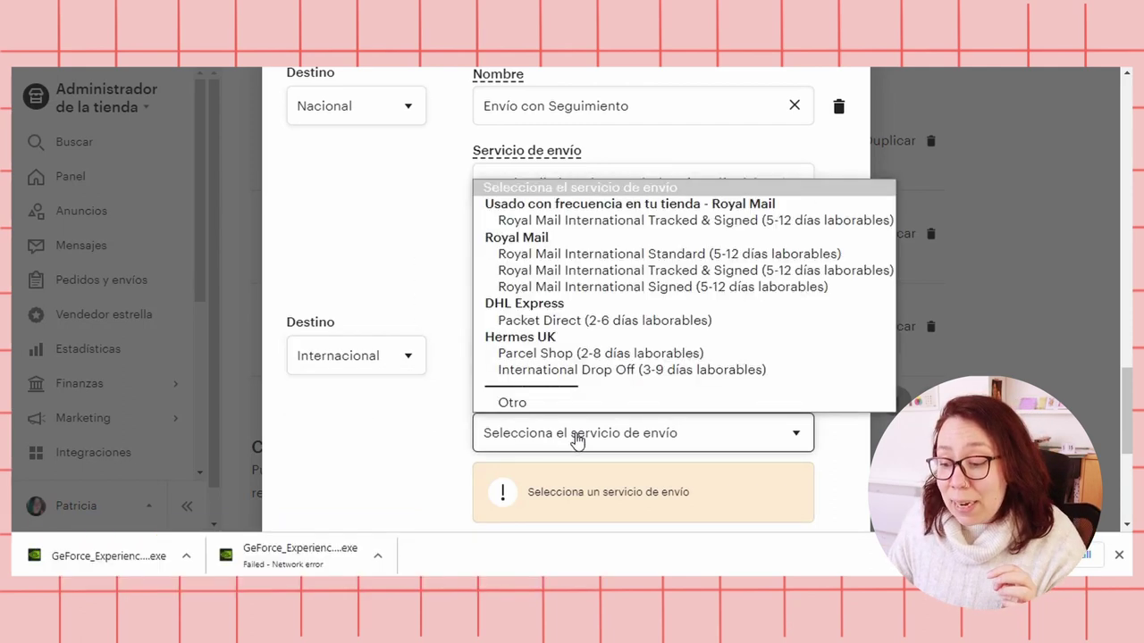
click(675, 270)
Give the new international option the custom name "EEUU Tracked and Signed (5 - 12)"
click(552, 355)
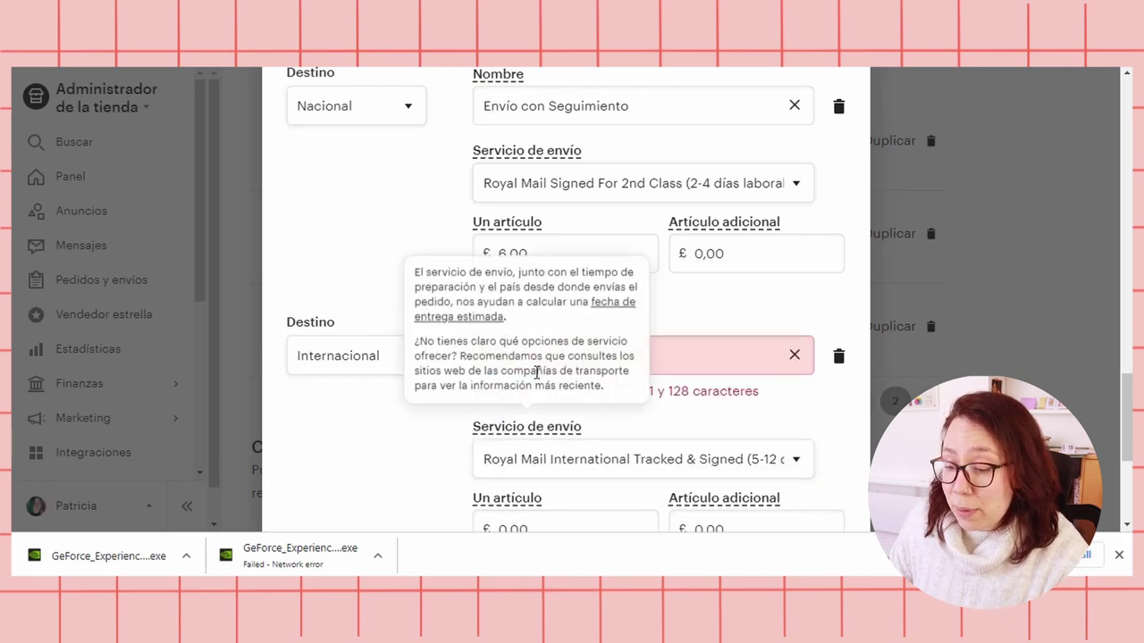
click(655, 360)
text(EEU)
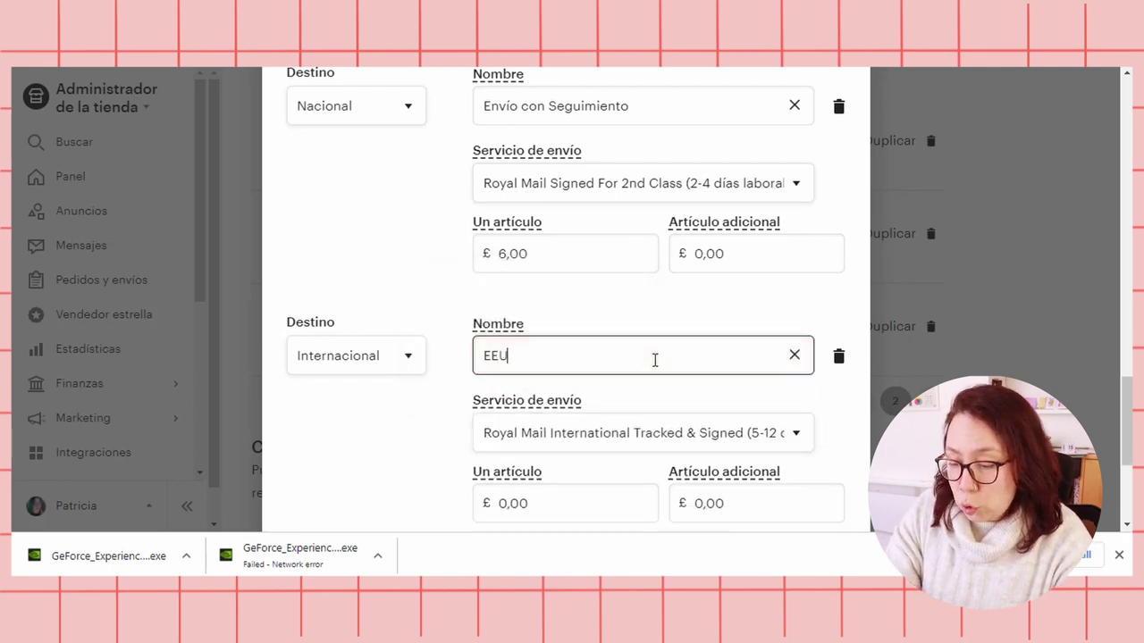
text(U Tracked and Signed (5 - 12)
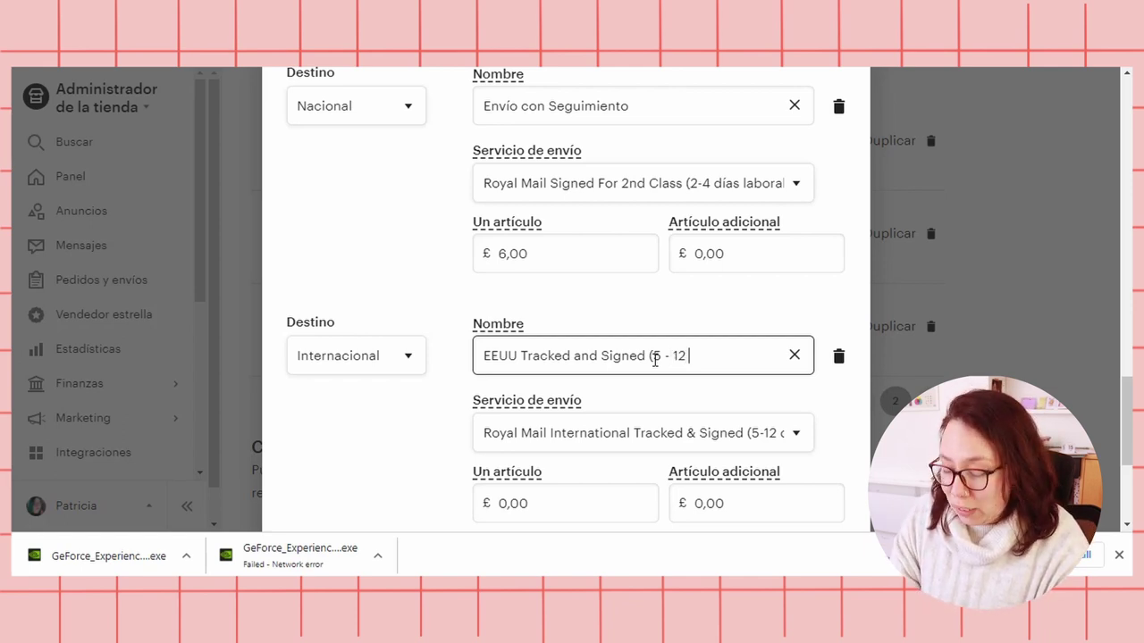
text())
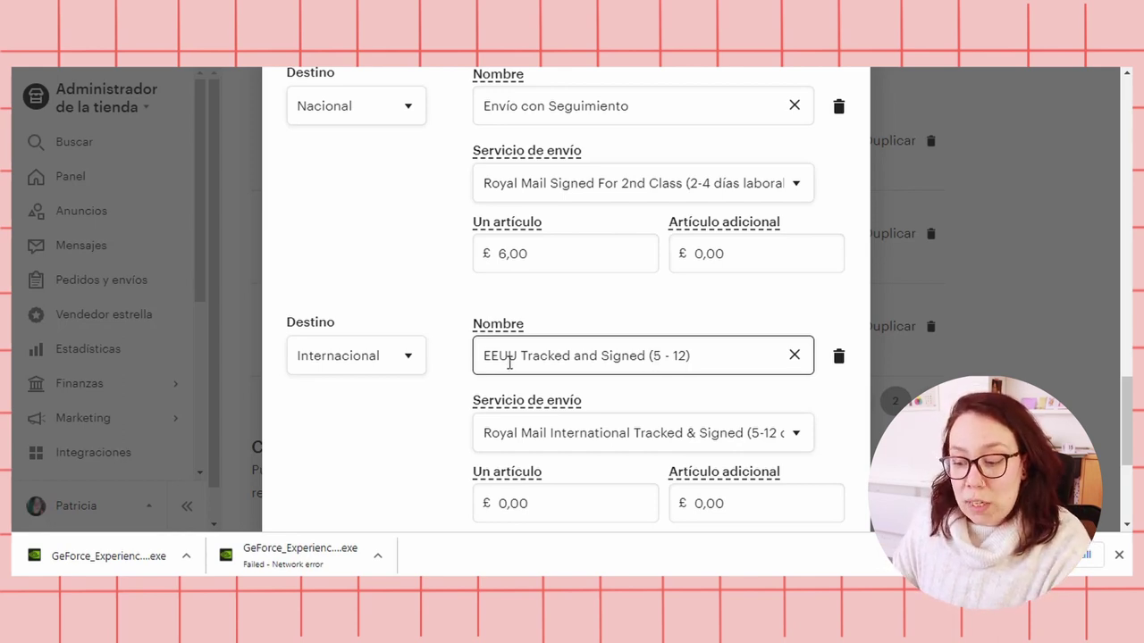
Set the one-item price of the EEUU tracked option to £12
scroll(465, 286, down, 3)
click(547, 340)
drag(569, 340, 465, 350)
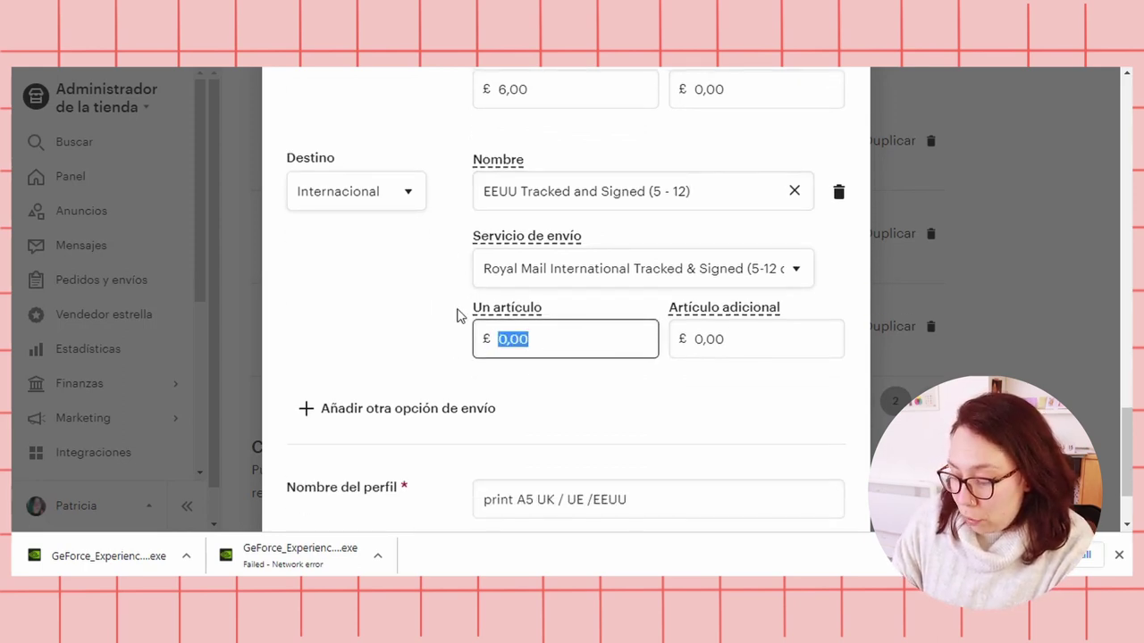
text(12)
click(381, 295)
Add a second international shipping option with the custom name "UE"
scroll(381, 298, down, 2)
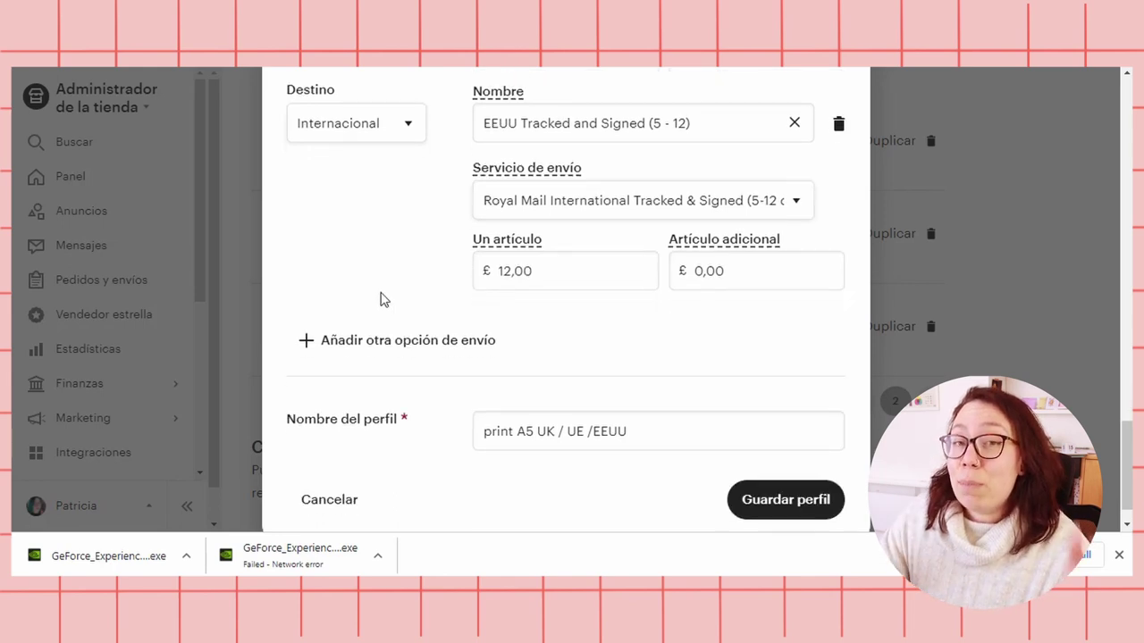
click(372, 327)
click(373, 360)
click(371, 404)
mouse_move(526, 376)
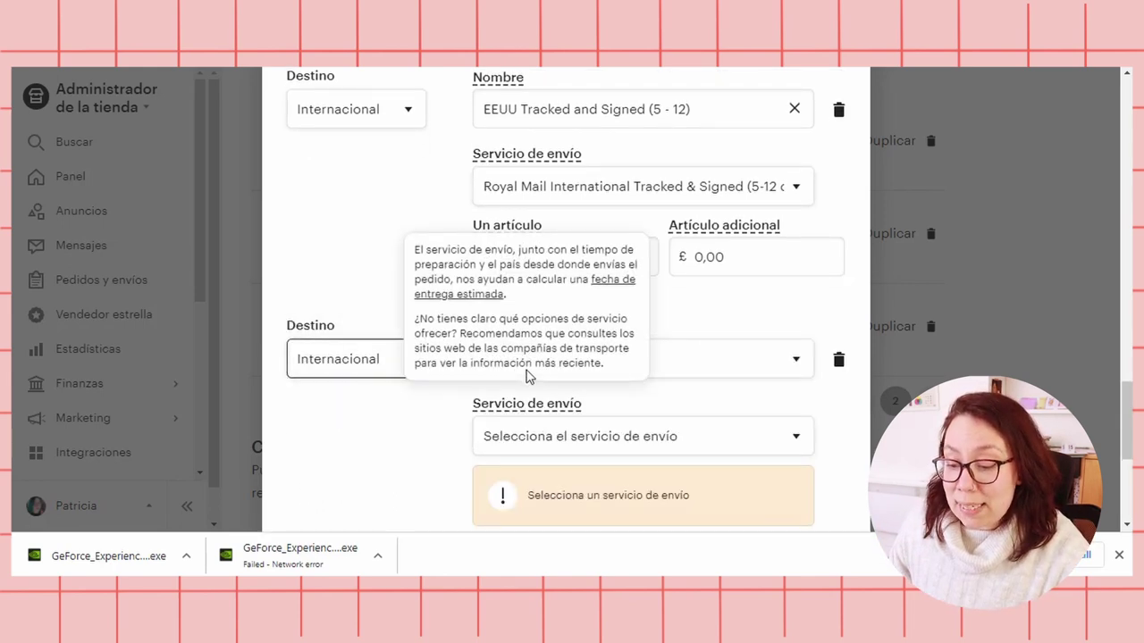
click(689, 371)
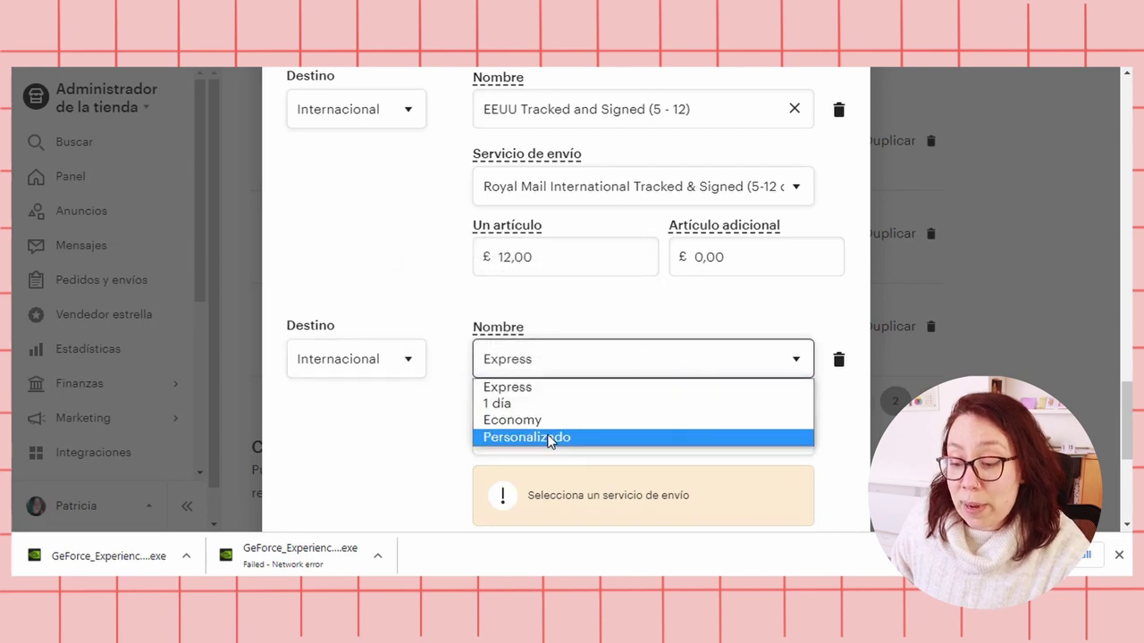
click(551, 438)
text(EU)
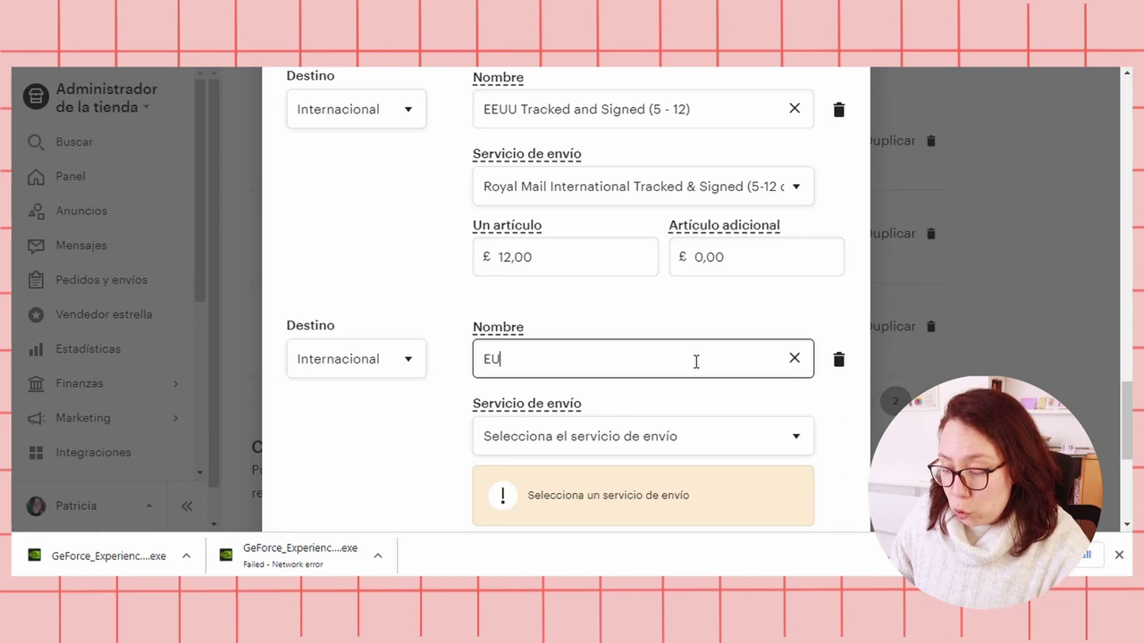
key(BackSpace)
key(BackSpace)
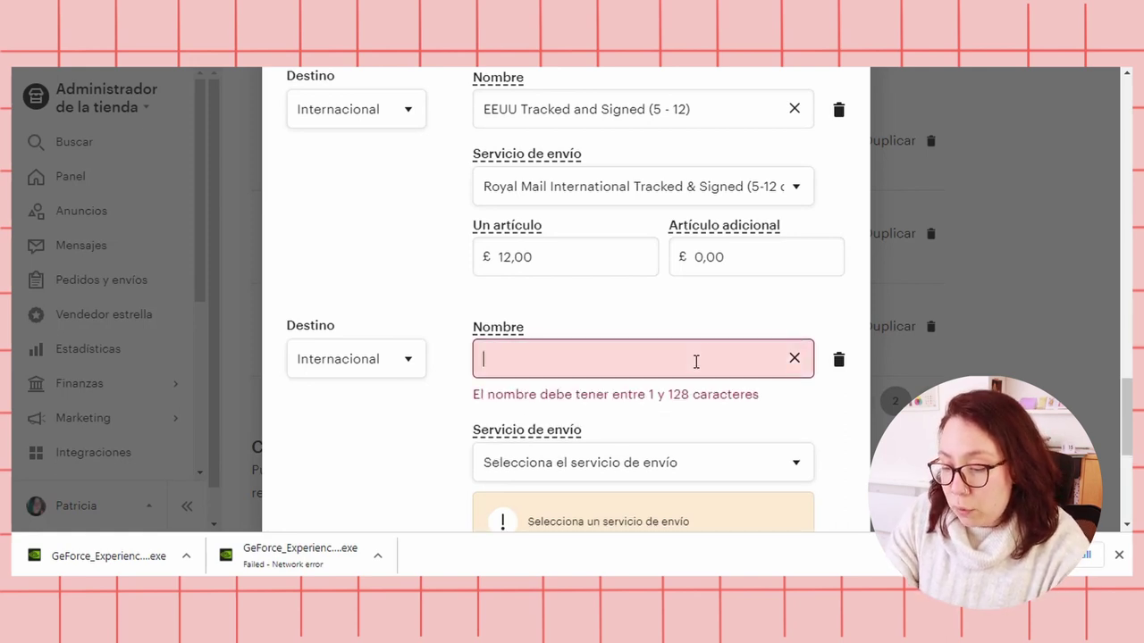
text(UE)
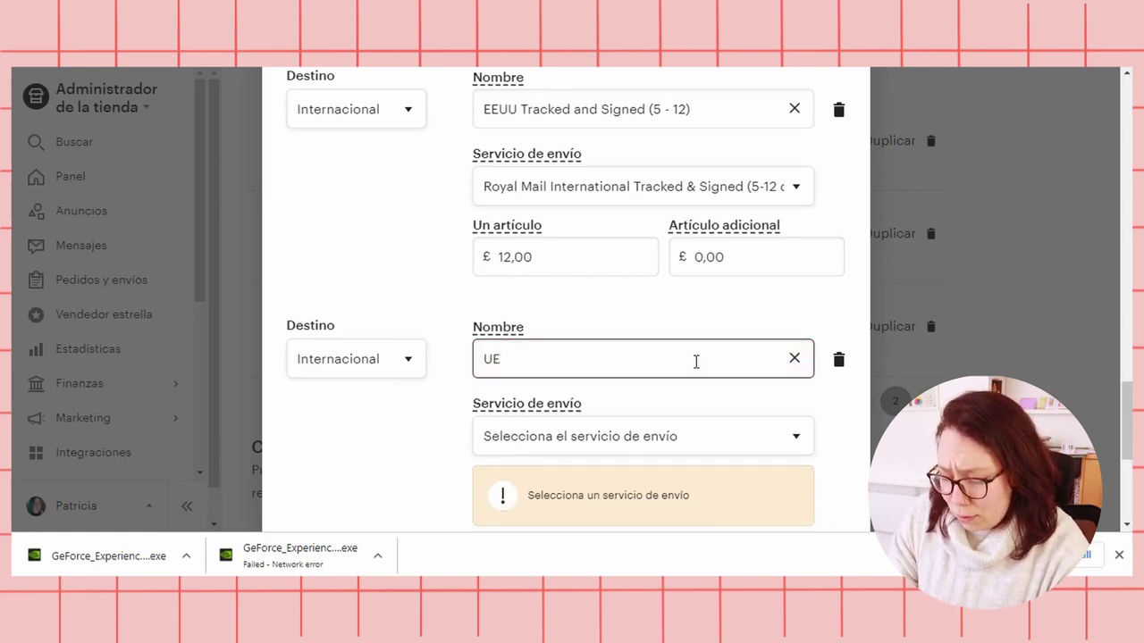
Assign Royal Mail International Tracked & Signed (5-12 días laborables) to the UE option and extend its name to "UE Tracked and Signed (5-12)"
click(684, 444)
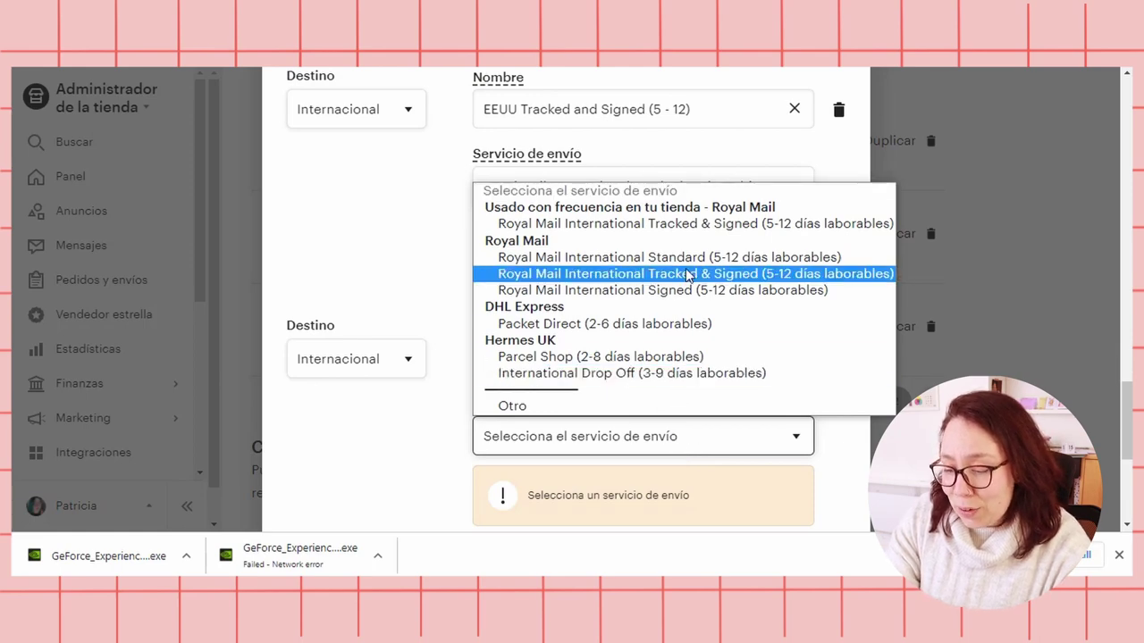
click(654, 277)
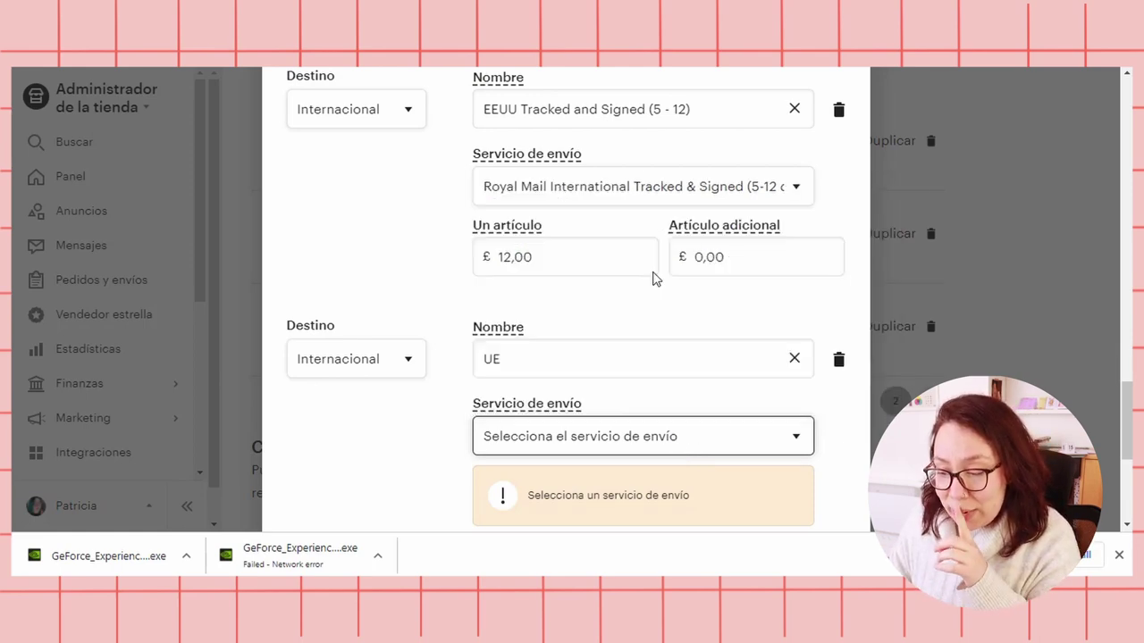
click(566, 363)
text(T)
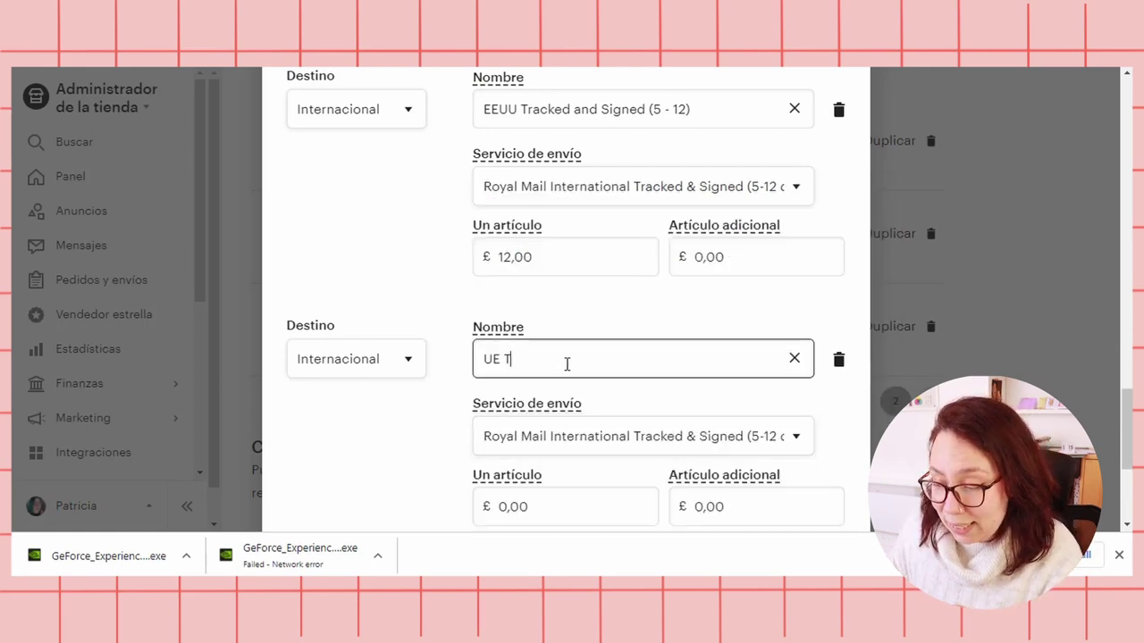
text(rack)
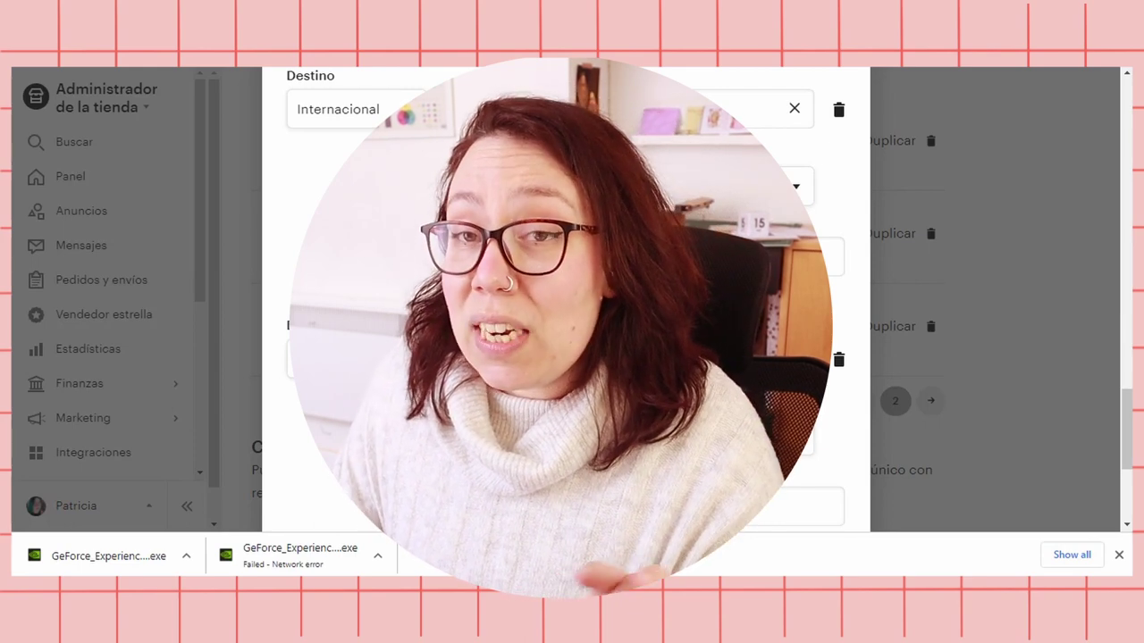
Save the edited "print A5 UK / UE /EEUU" shipping profile
scroll(565, 295, down, 1)
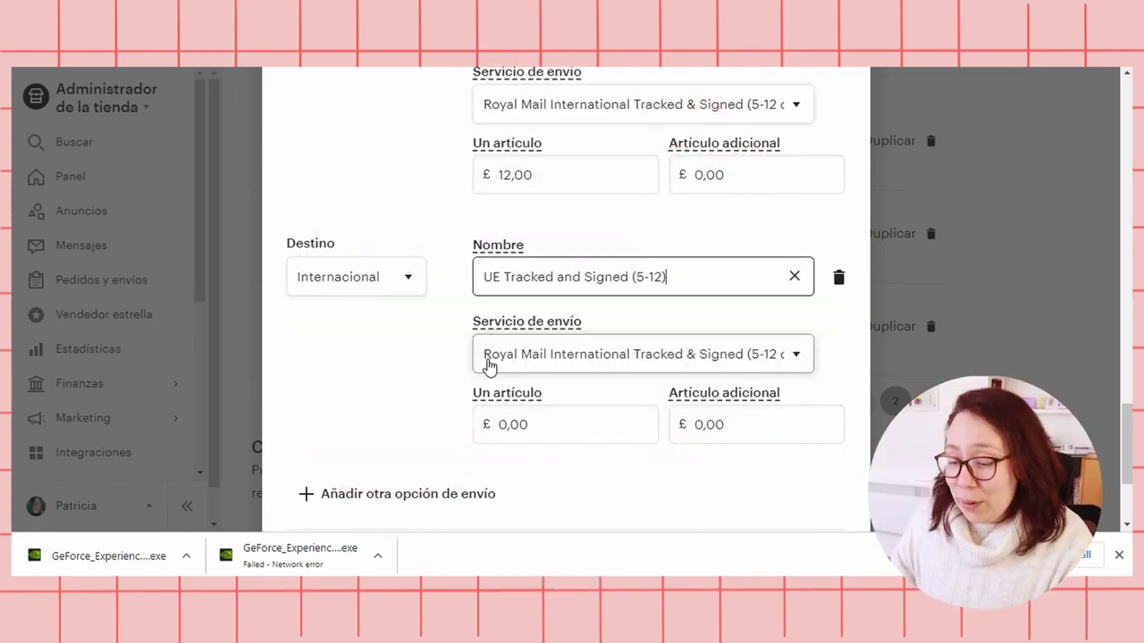
scroll(421, 377, down, 2)
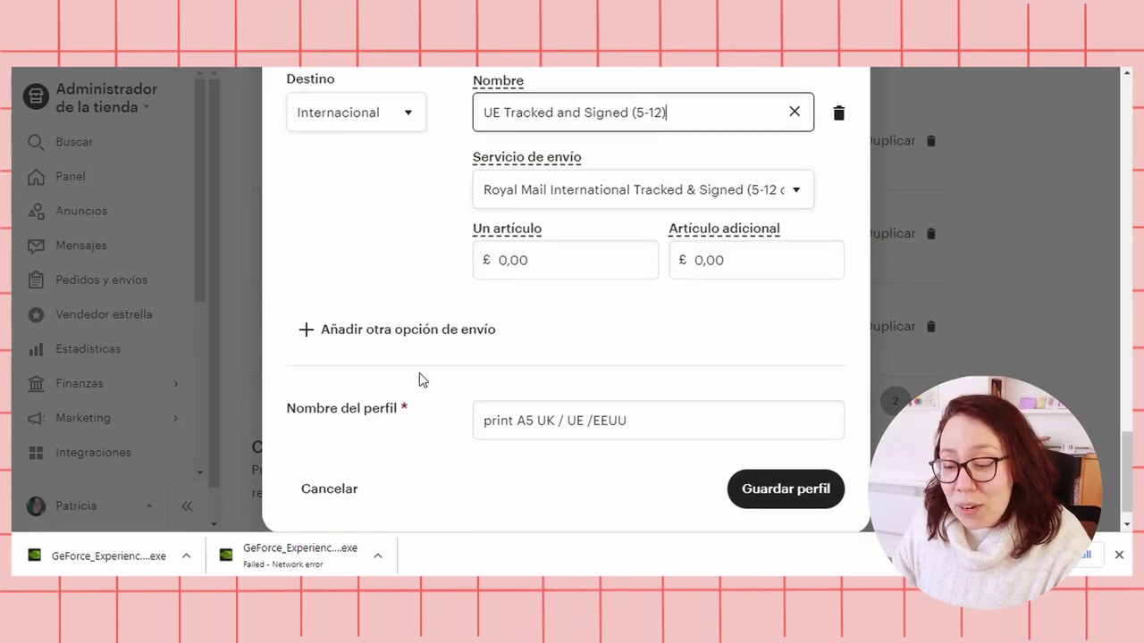
click(786, 489)
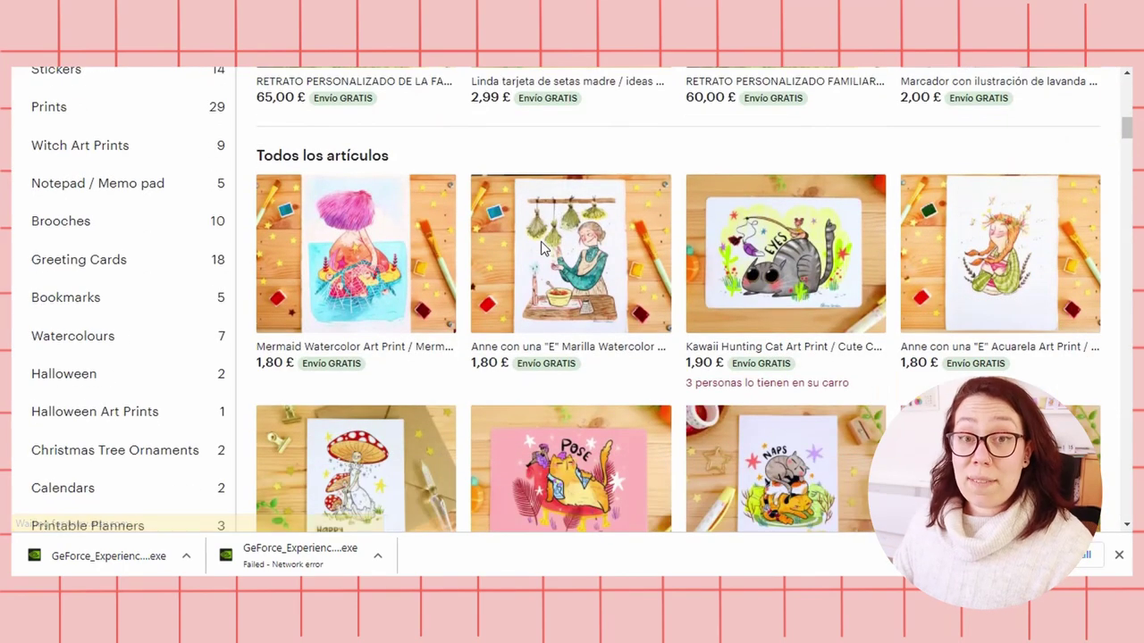
Open the Kawaii Sleeping Cats Art Print listing from the shop's full item list
scroll(543, 249, down, 3)
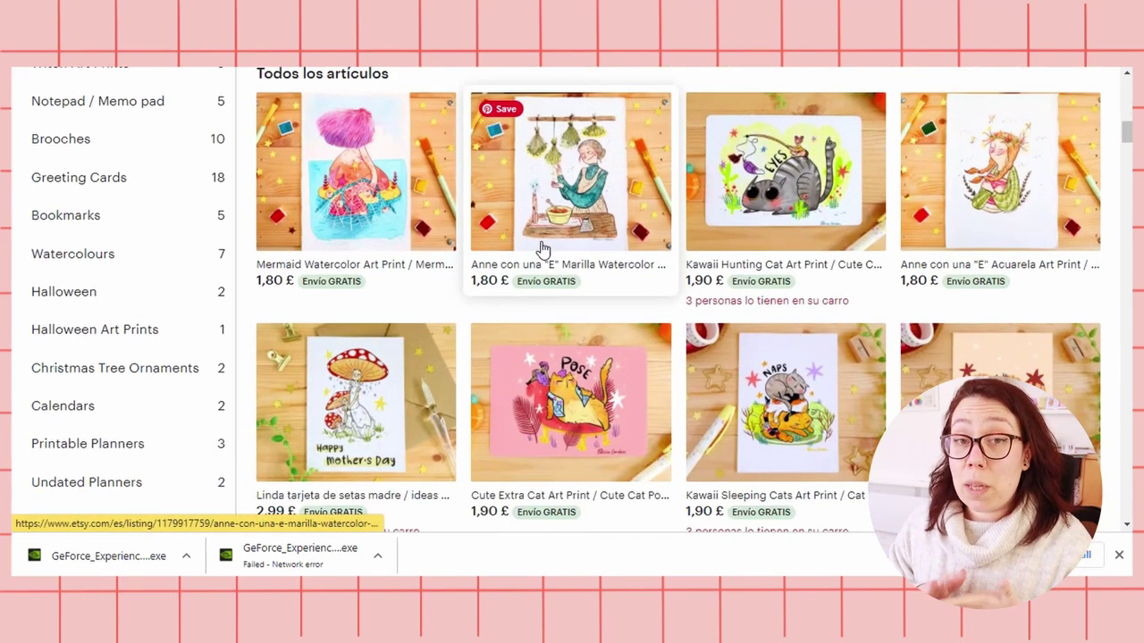
scroll(718, 286, down, 2)
click(787, 174)
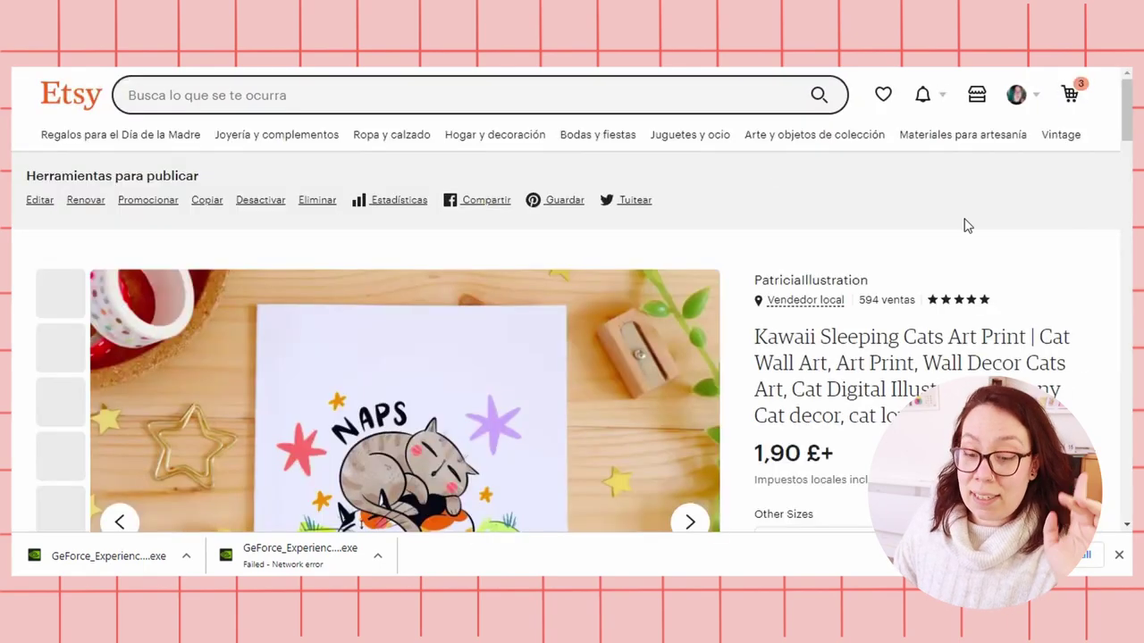
Choose the A5 (5 x 12,7inch) size for the sleeping cats print
scroll(1128, 114, down, 3)
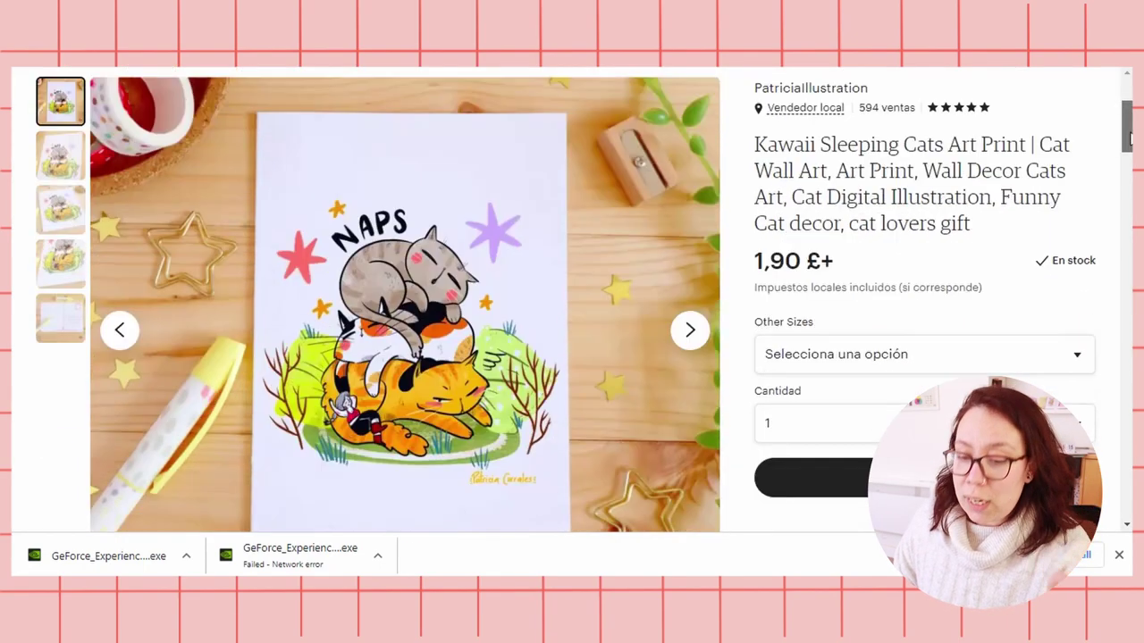
click(842, 278)
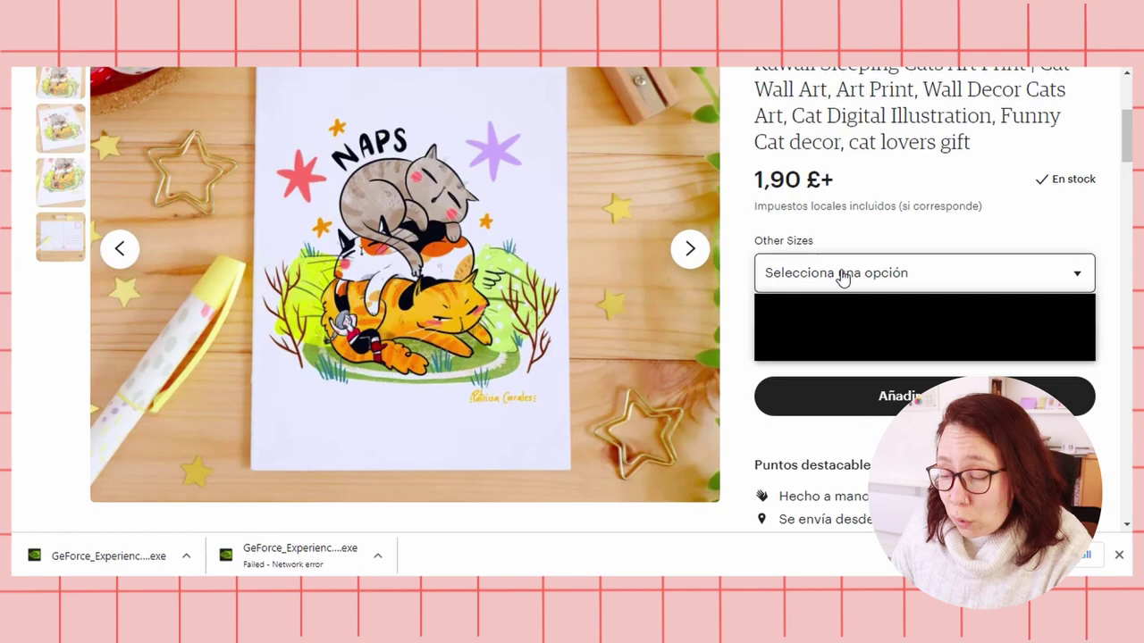
key(Escape)
click(825, 342)
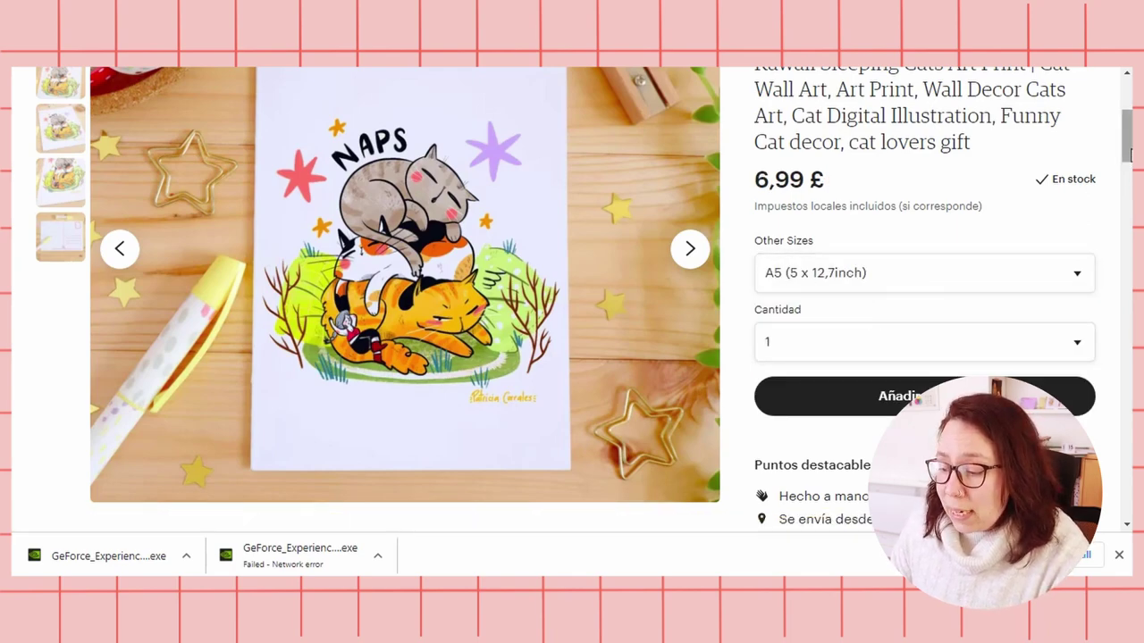
Examine the listing's shipping and returns policies, including estimated delivery, shipping cost and the destination country
scroll(1131, 188, down, 7)
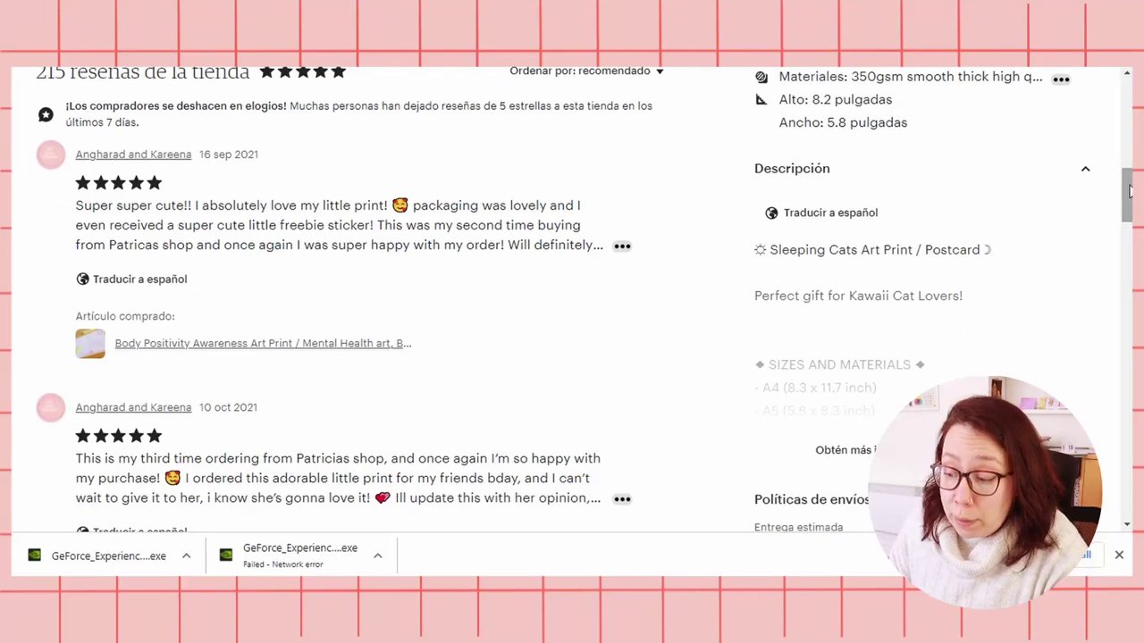
scroll(1130, 214, down, 5)
scroll(1130, 234, down, 1)
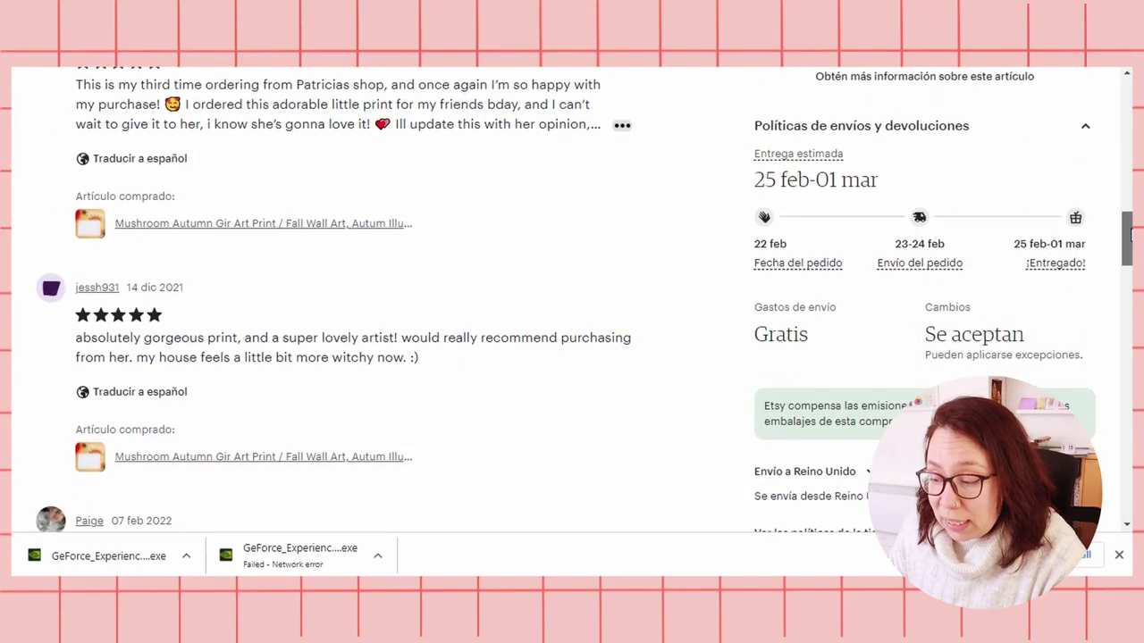
scroll(1130, 234, up, 8)
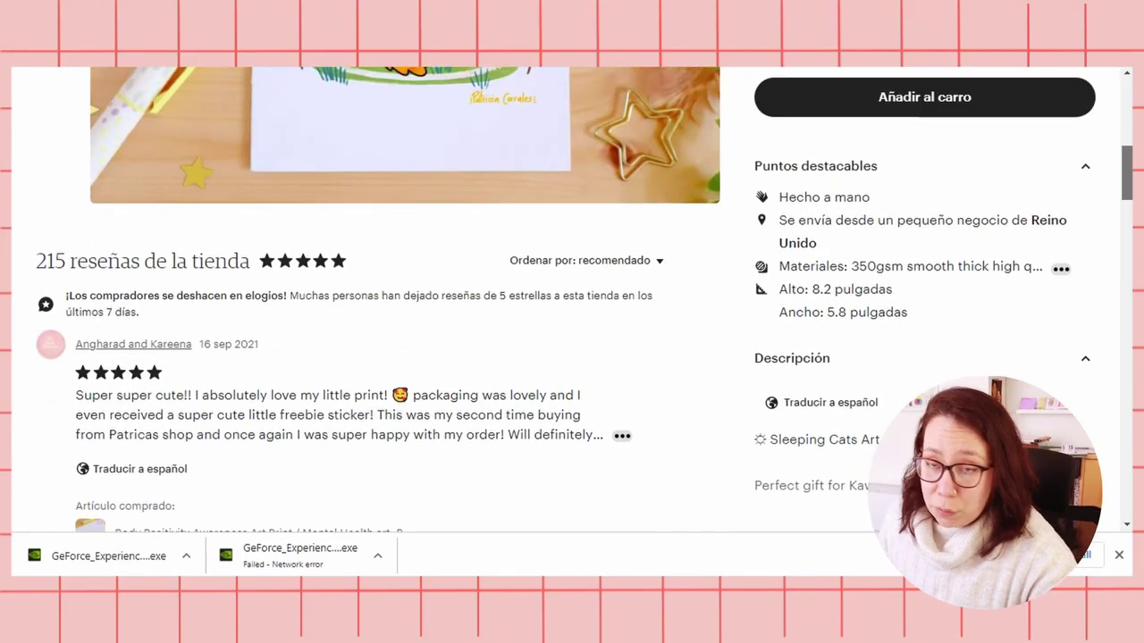
scroll(584, 299, down, 4)
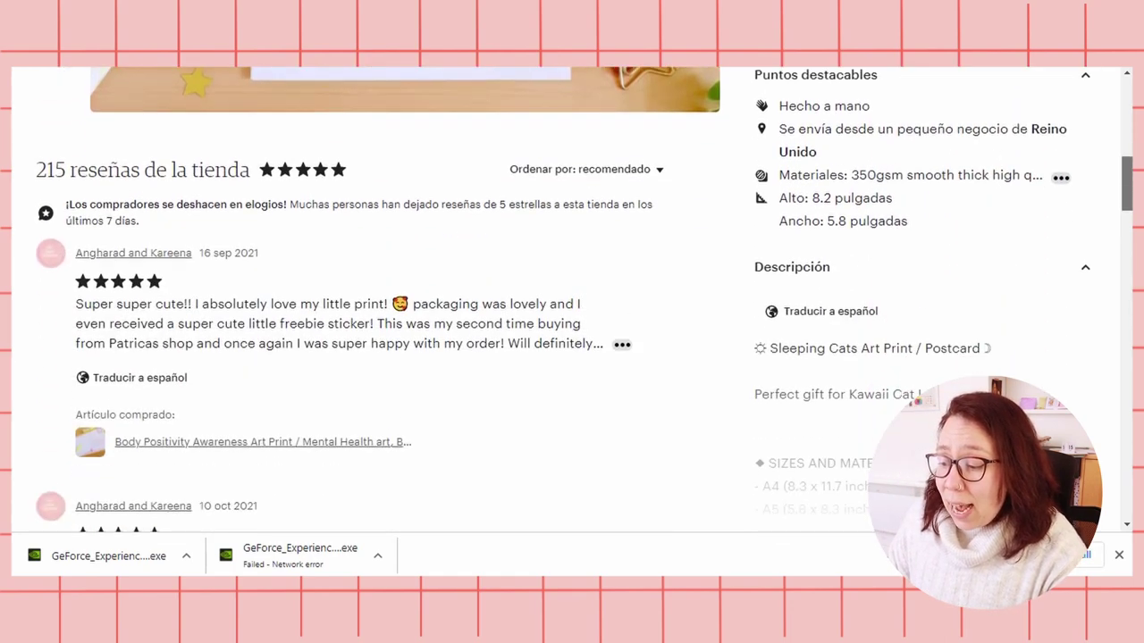
scroll(585, 299, down, 5)
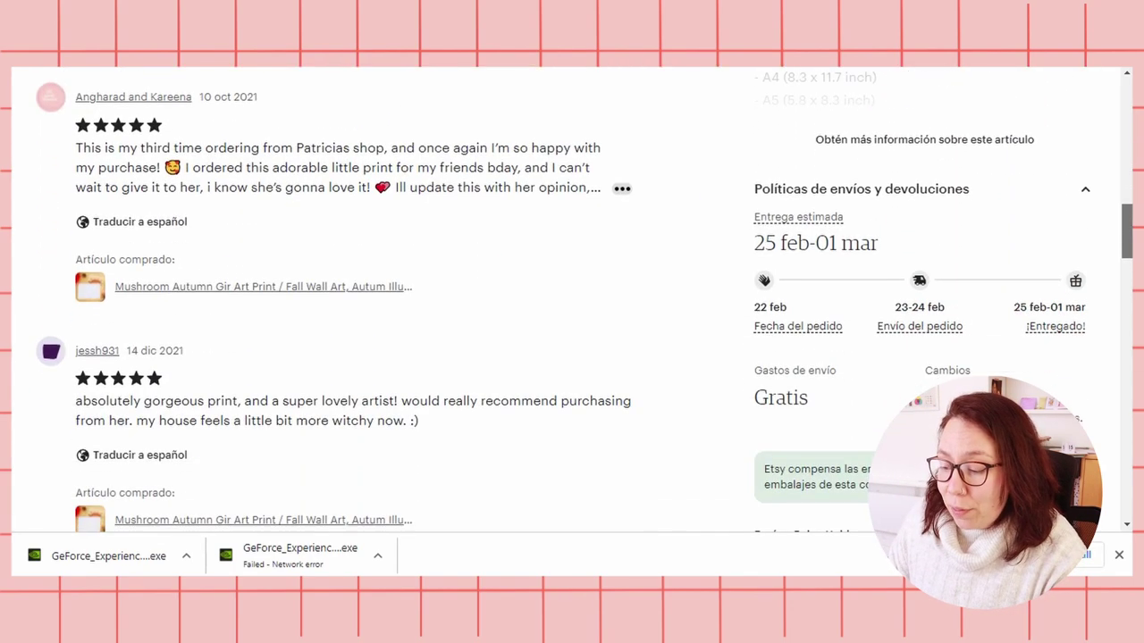
scroll(585, 299, down, 2)
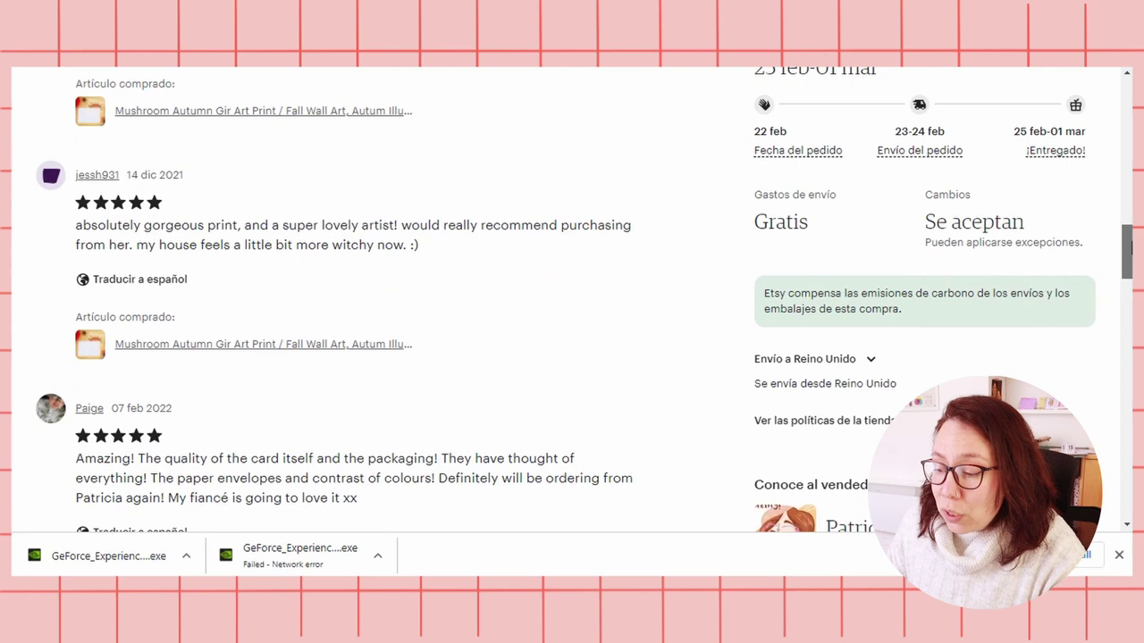
scroll(585, 300, down, 2)
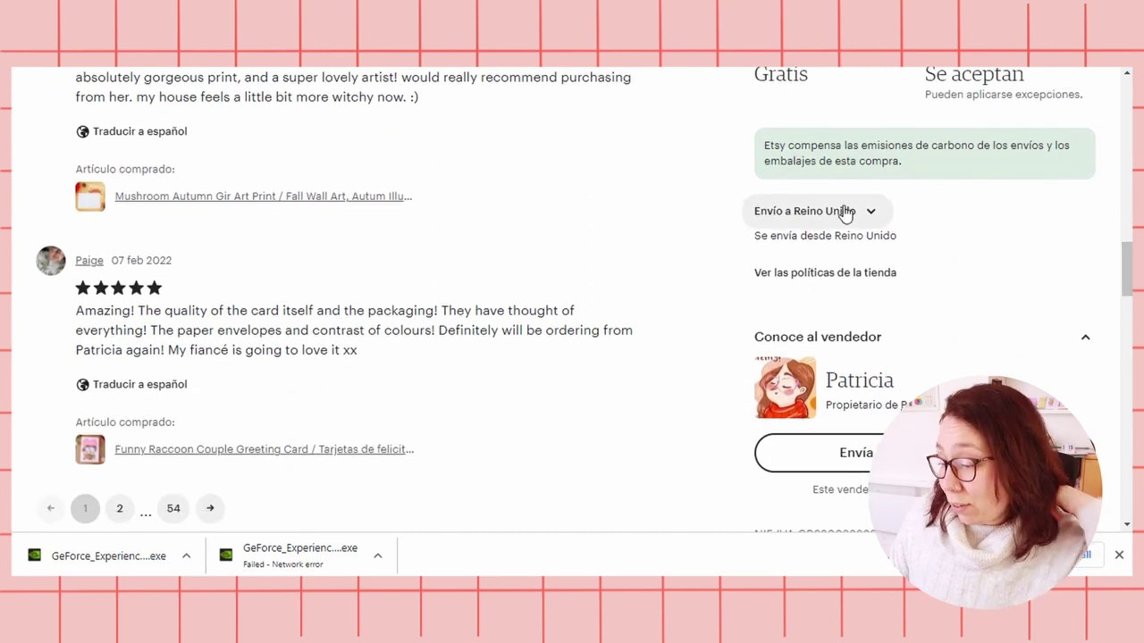
Expand the listing's shipping destination settings and look through the available countries
click(846, 212)
click(832, 287)
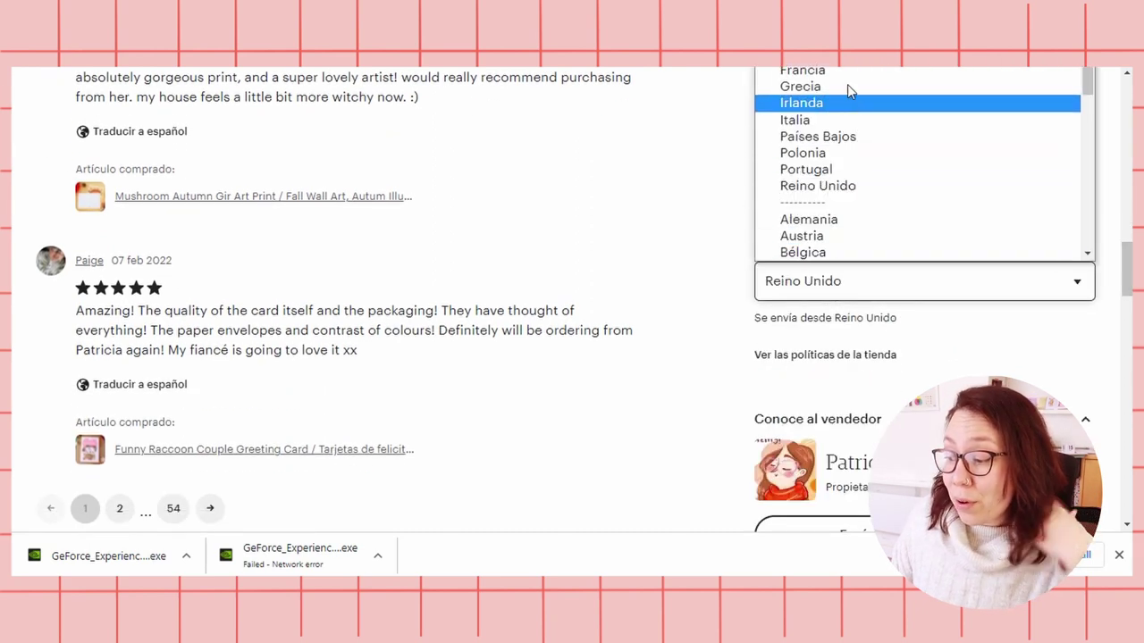
click(801, 286)
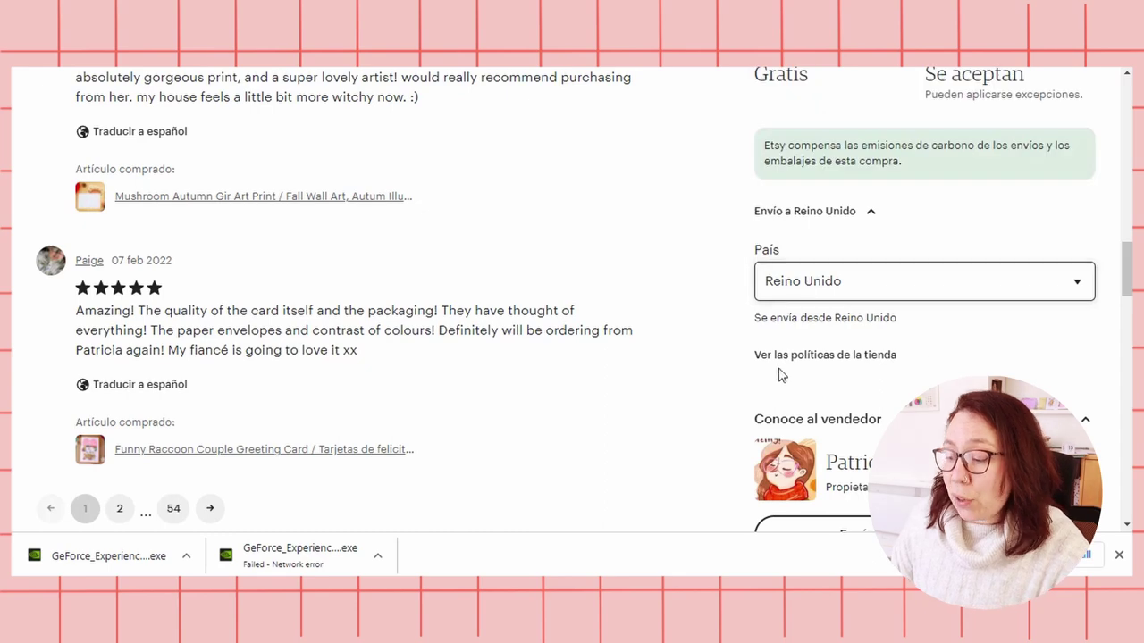
Set the listing's shipping destination country to Irlanda and check the shipping cost for that country
scroll(804, 384, down, 1)
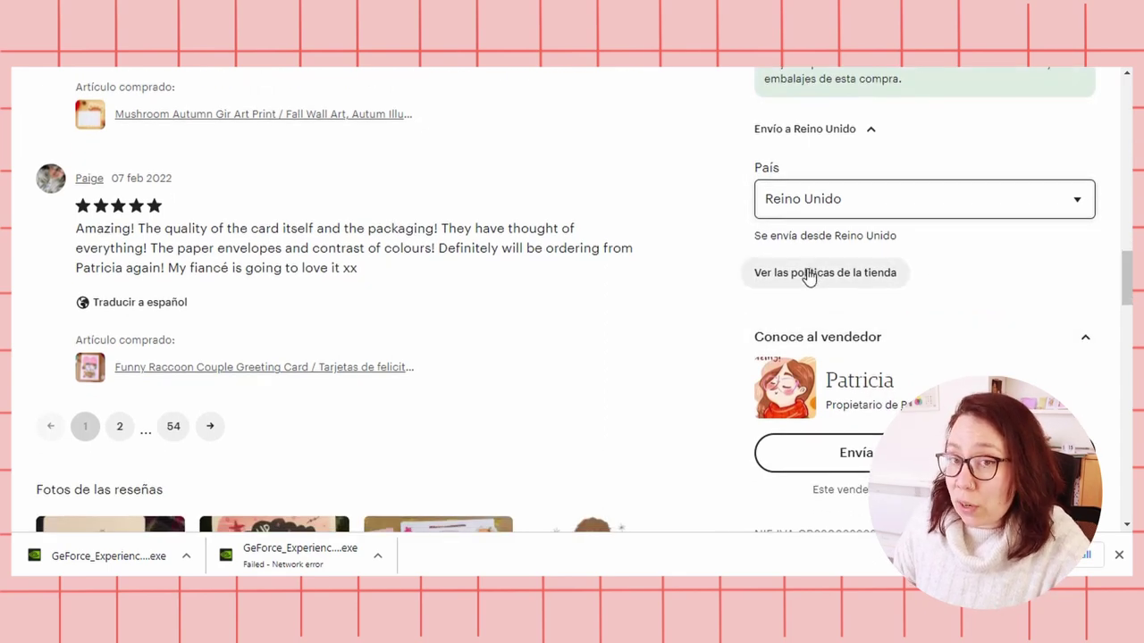
scroll(849, 255, down, 2)
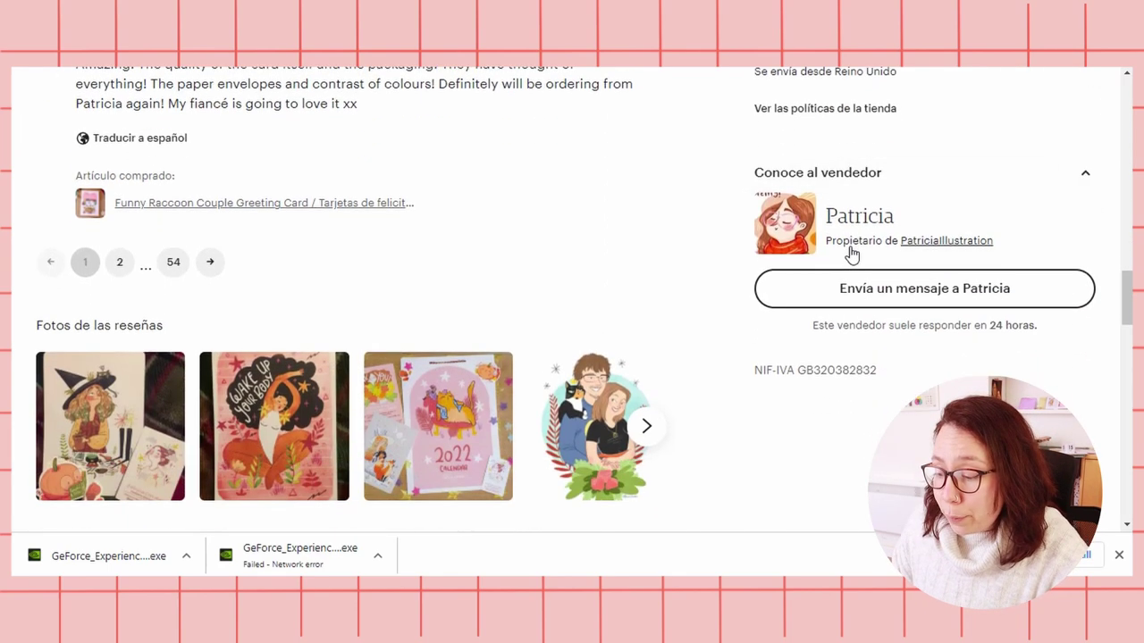
scroll(851, 251, down, 1)
scroll(850, 245, up, 5)
click(842, 422)
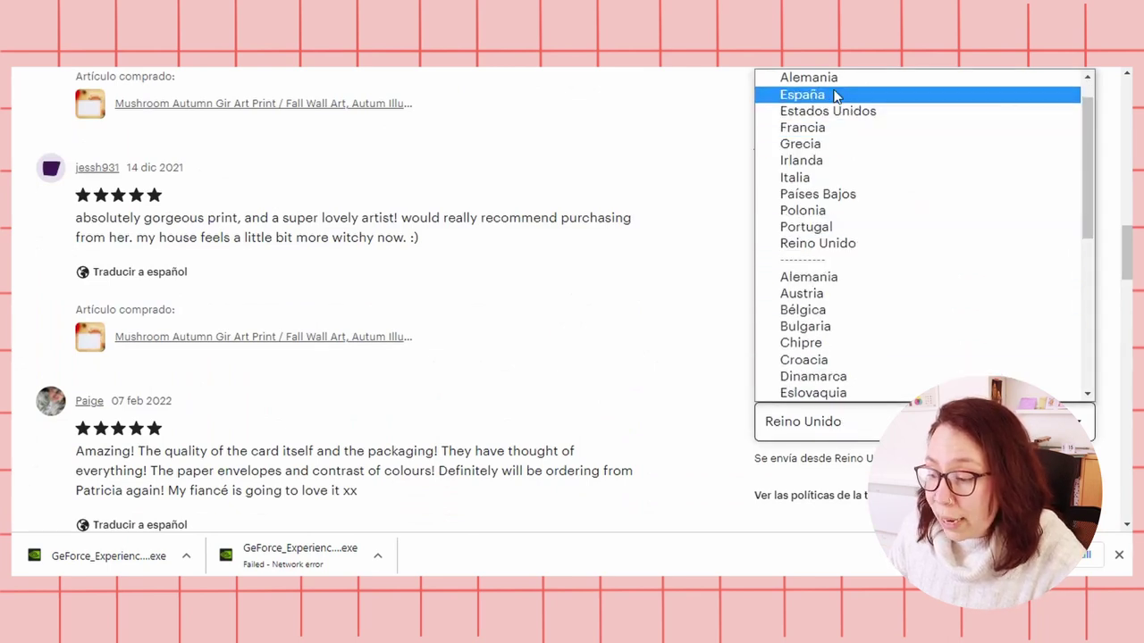
click(823, 163)
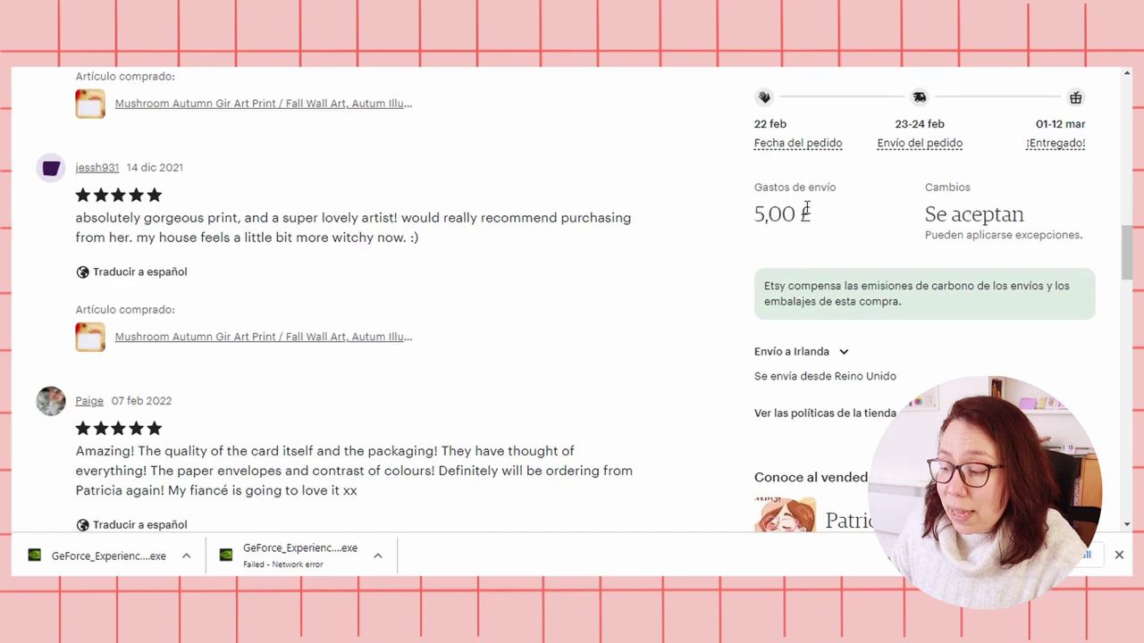
drag(758, 190, 832, 186)
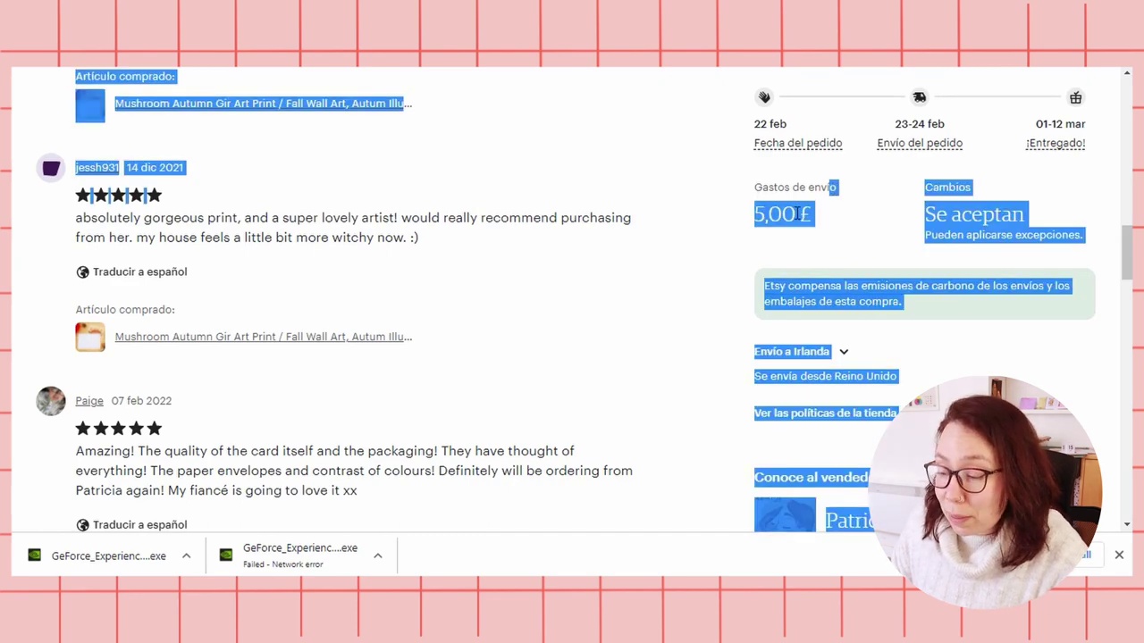